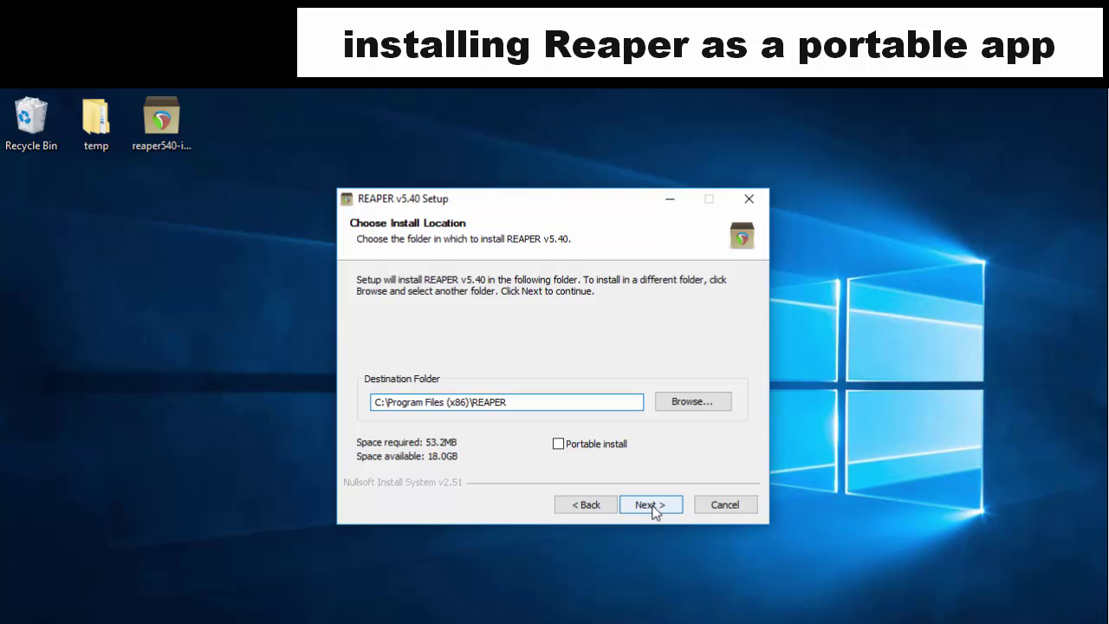
- Enable the portable install option and set the destination to a folder named Reaper on the desktop
click(596, 450)
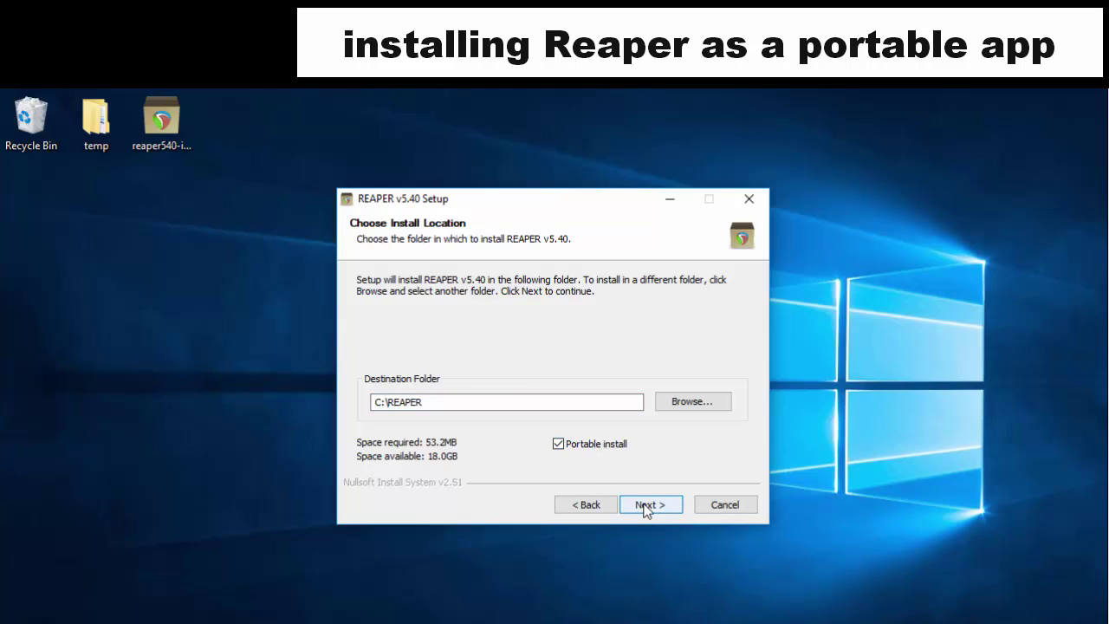
click(686, 411)
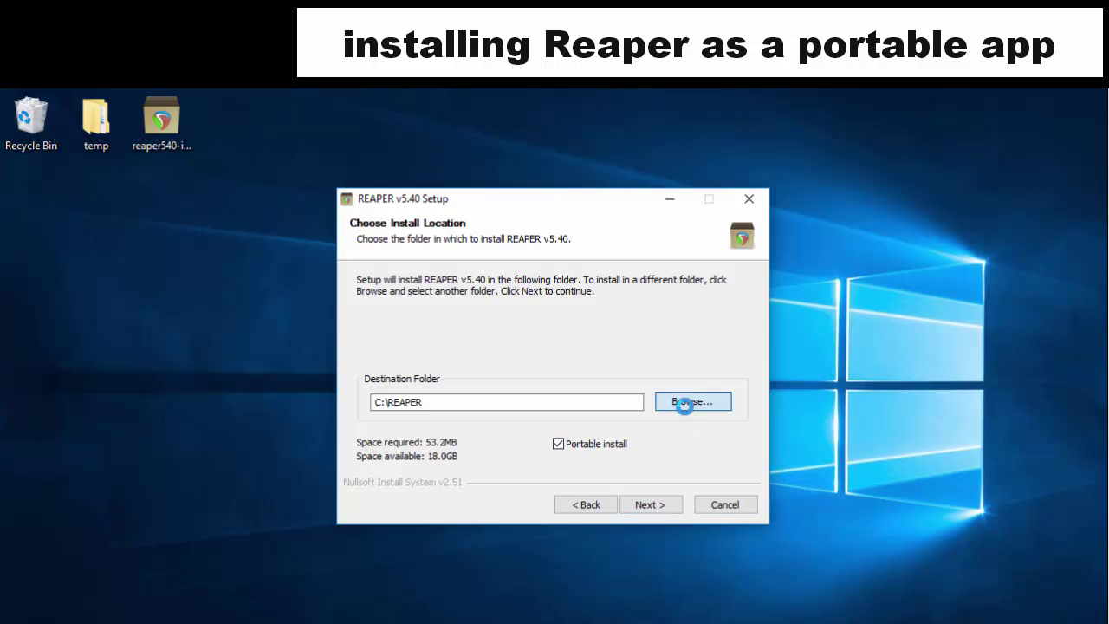
click(464, 301)
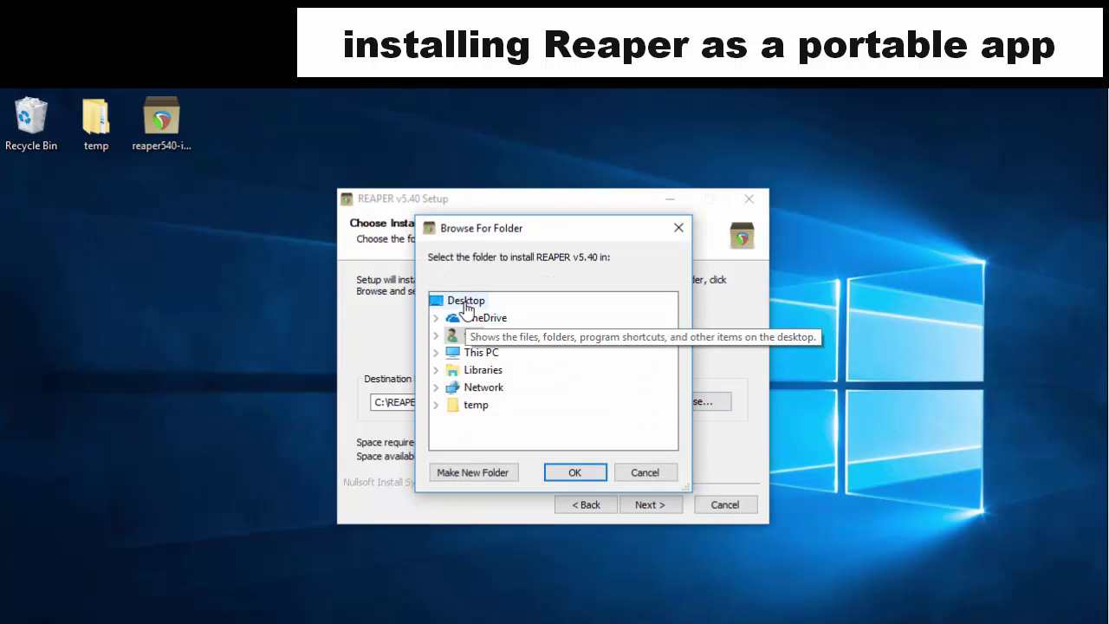
click(572, 473)
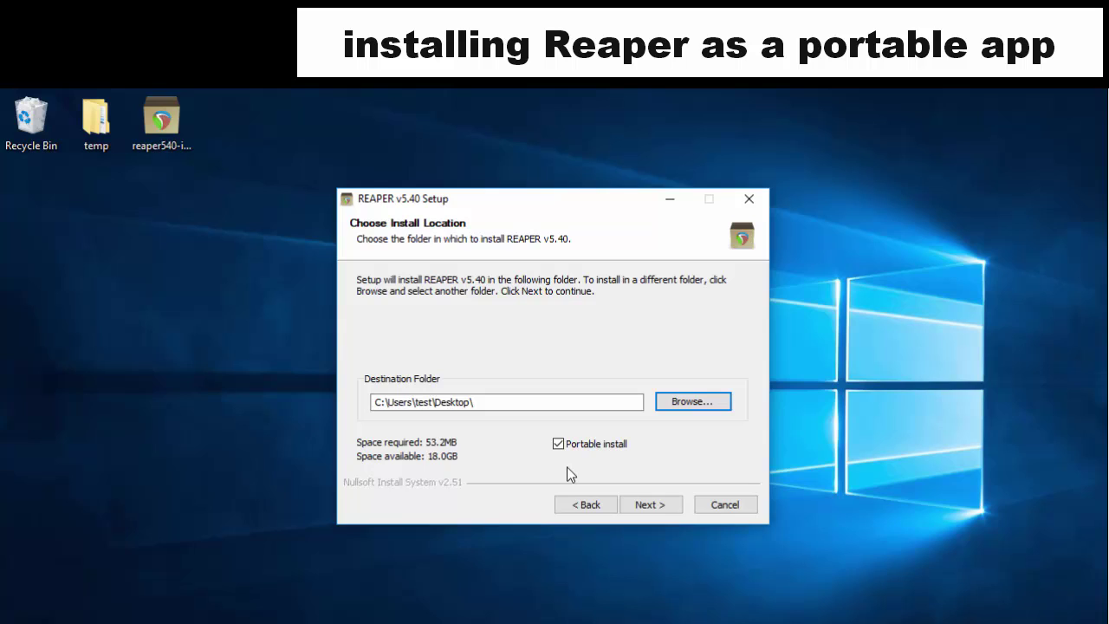
click(526, 402)
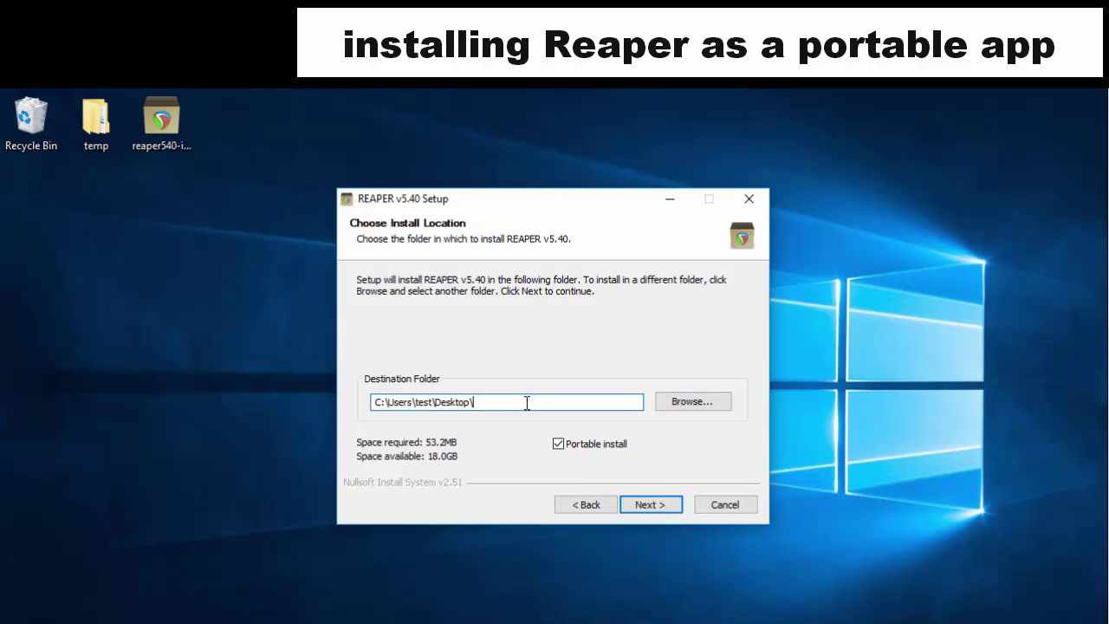
text(Reaper)
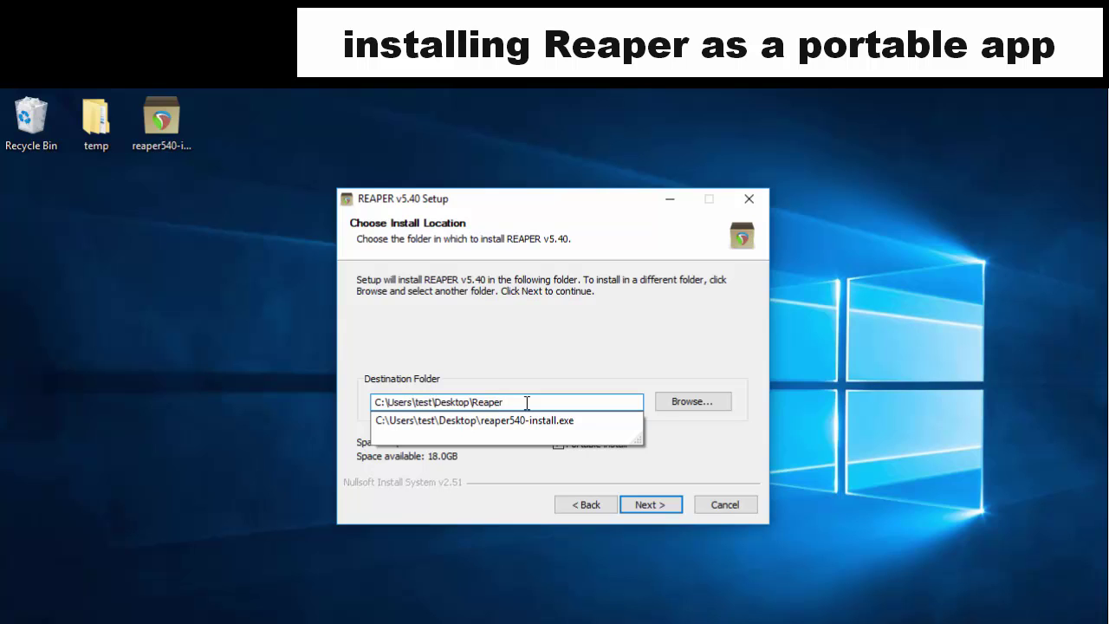
key(Escape)
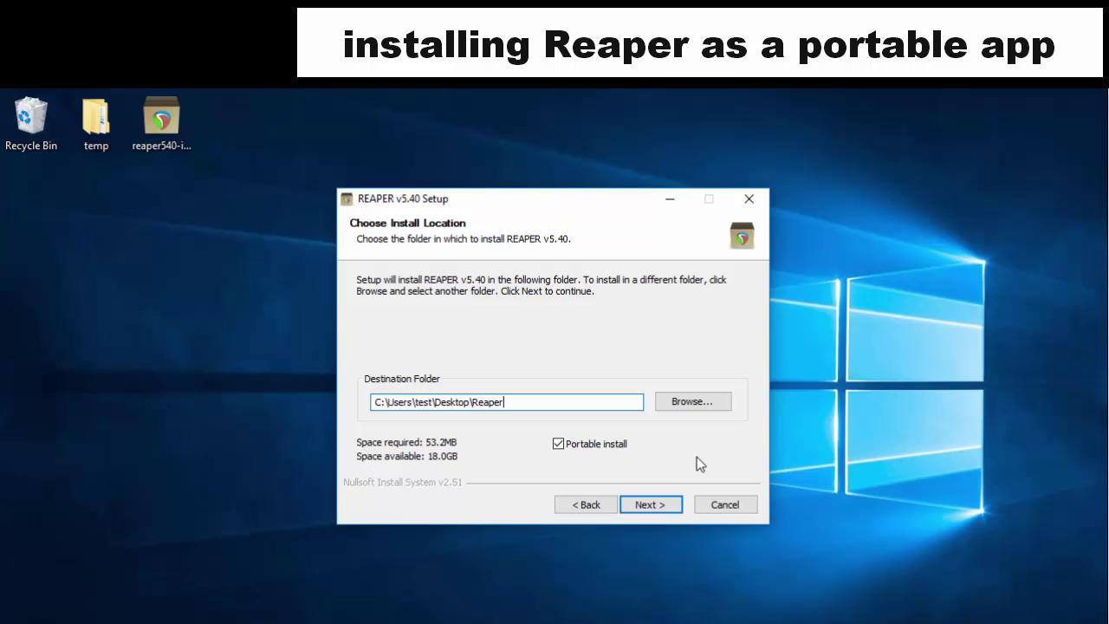
- Install REAPER v5.40 with the preselected components and finish the setup without running the program
click(644, 507)
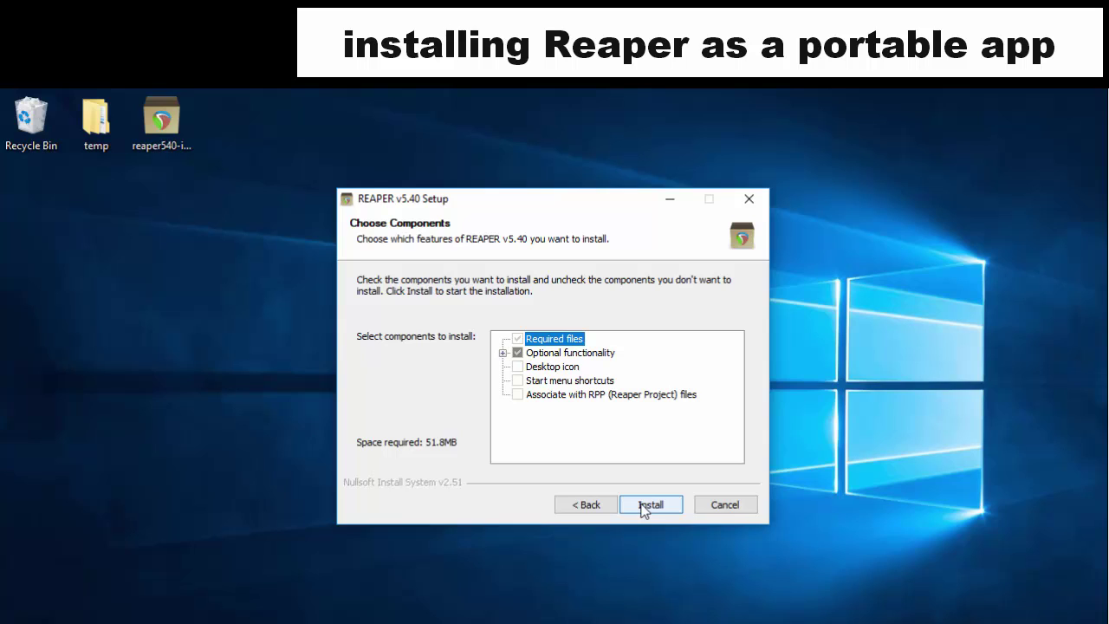
click(644, 508)
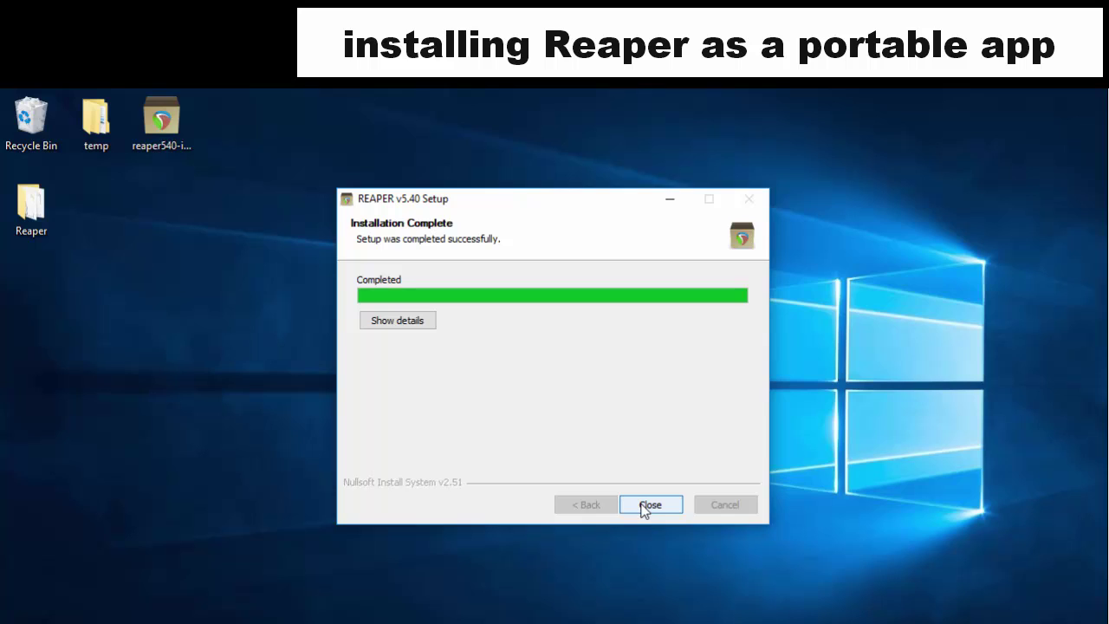
click(644, 506)
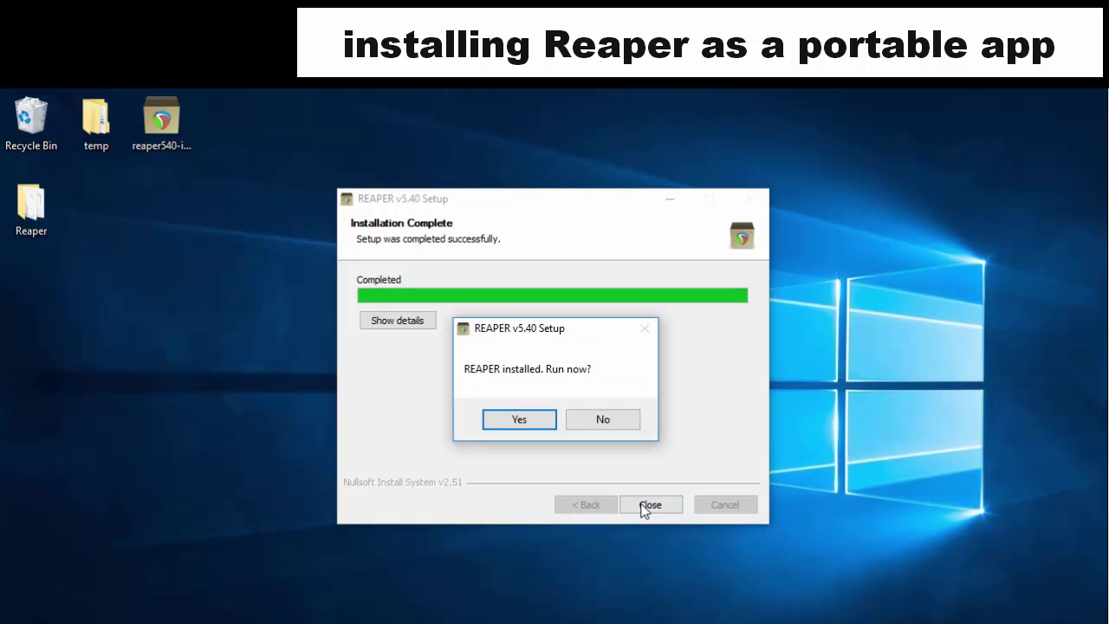
click(622, 419)
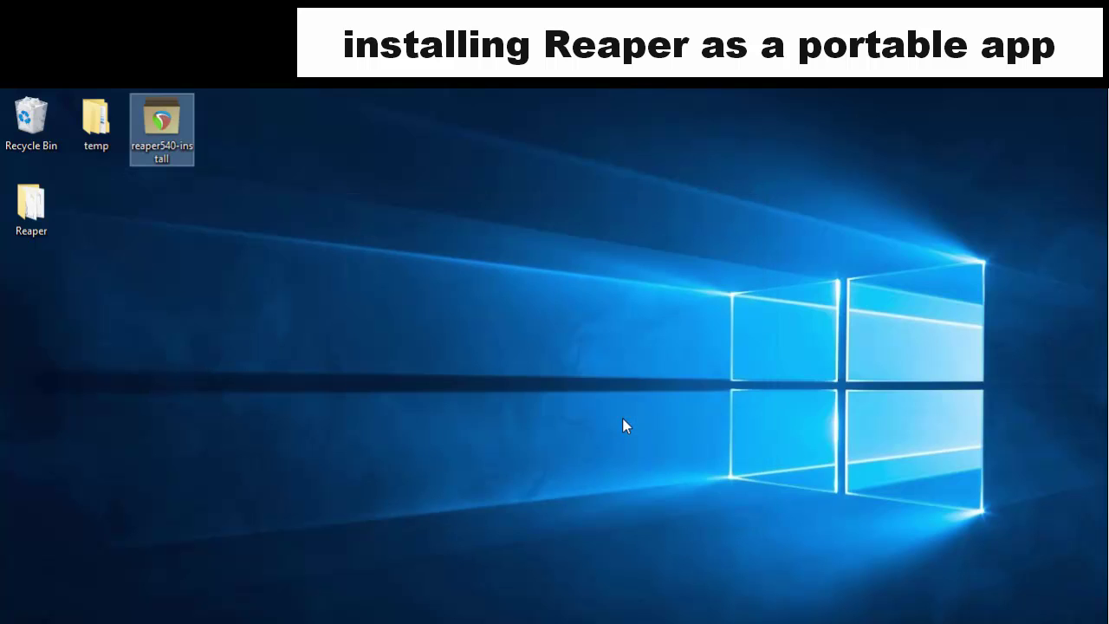
- Launch the reaper application from the desktop's Reaper folder and accept the WaveOut audio device settings
double_click(41, 207)
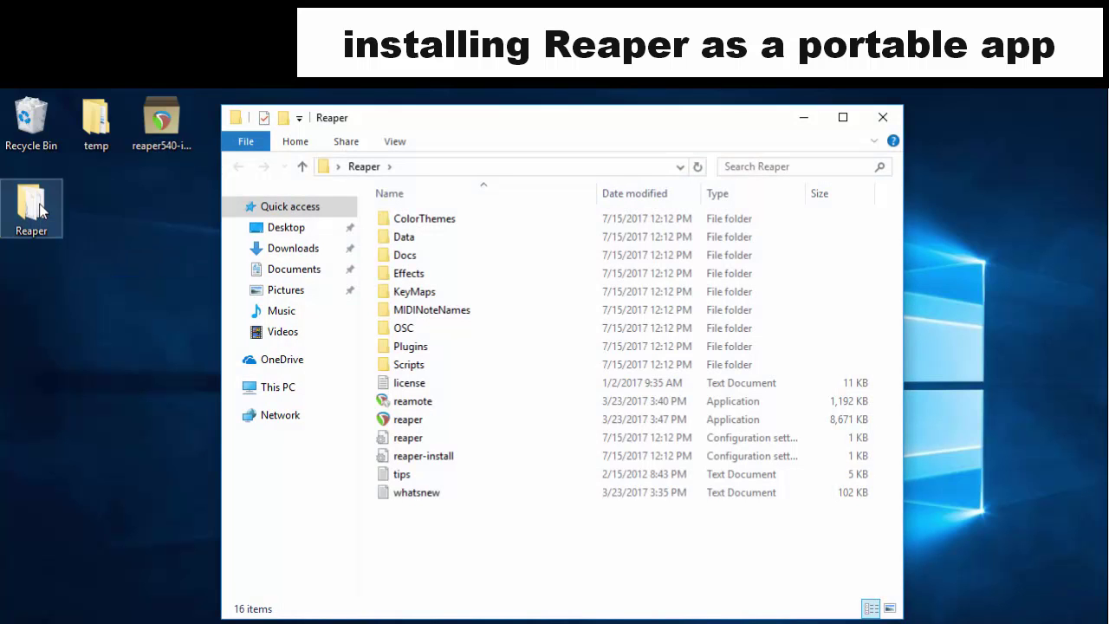
double_click(398, 424)
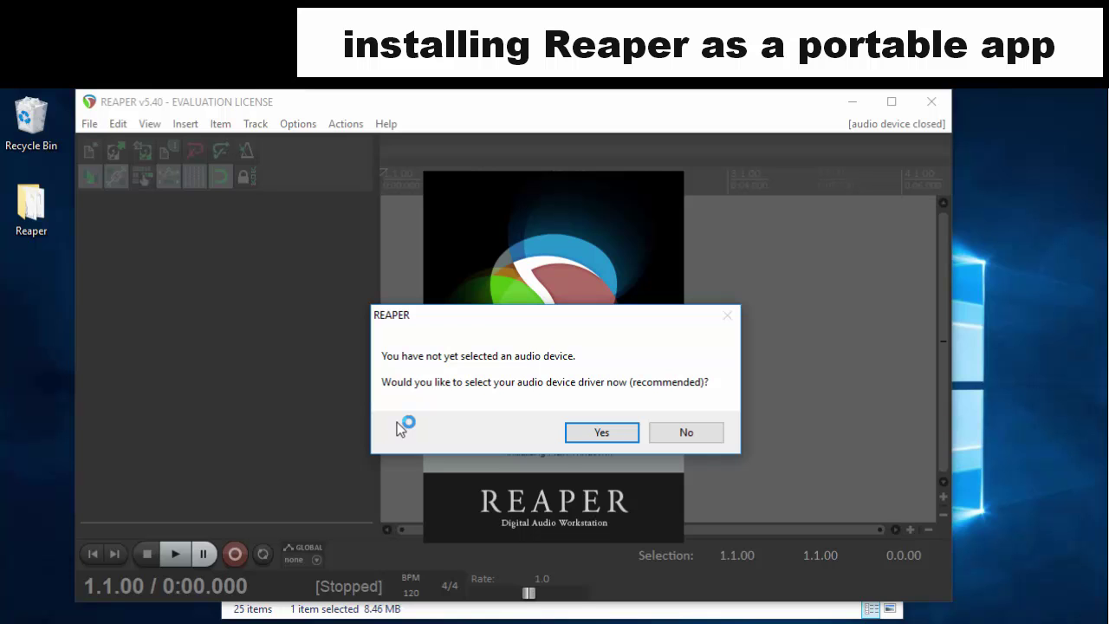
click(578, 433)
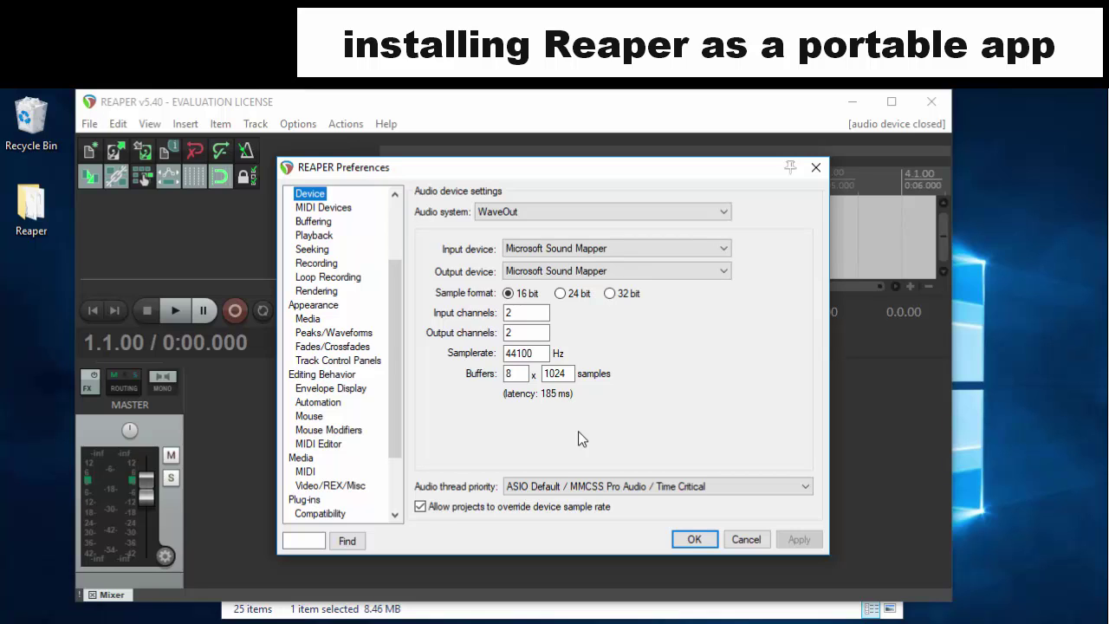
click(692, 540)
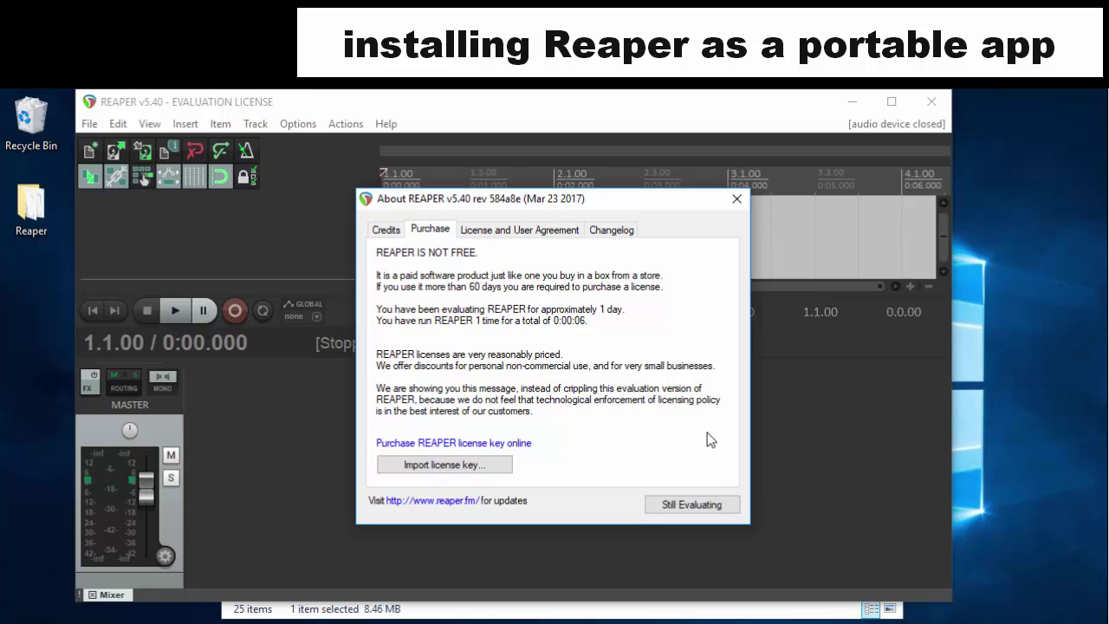
- Continue past the evaluation notice and close REAPER
click(700, 504)
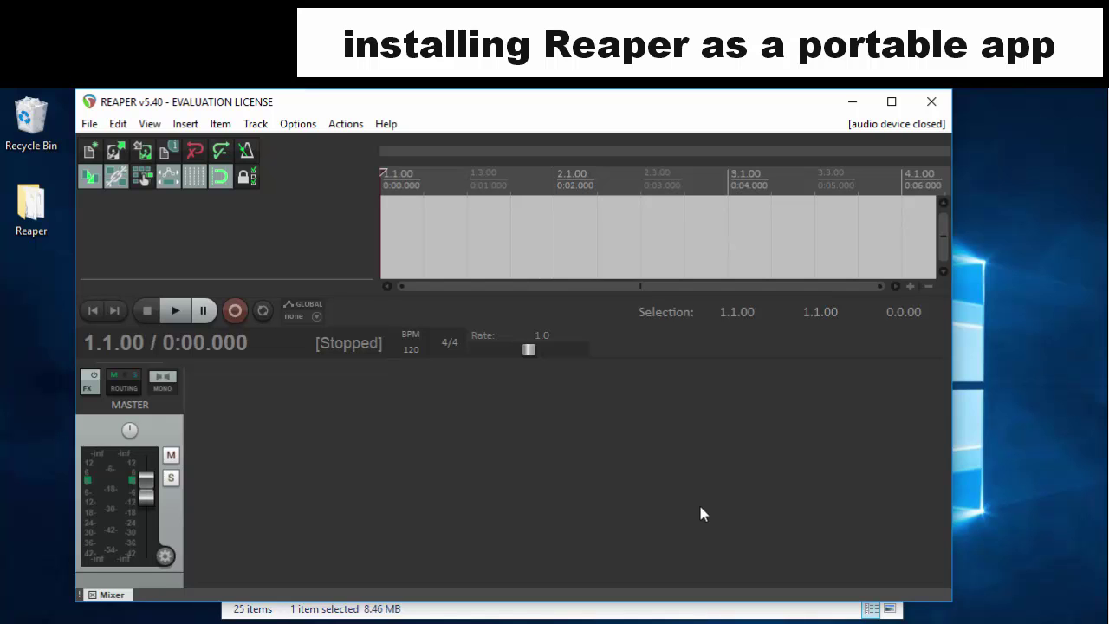
click(944, 103)
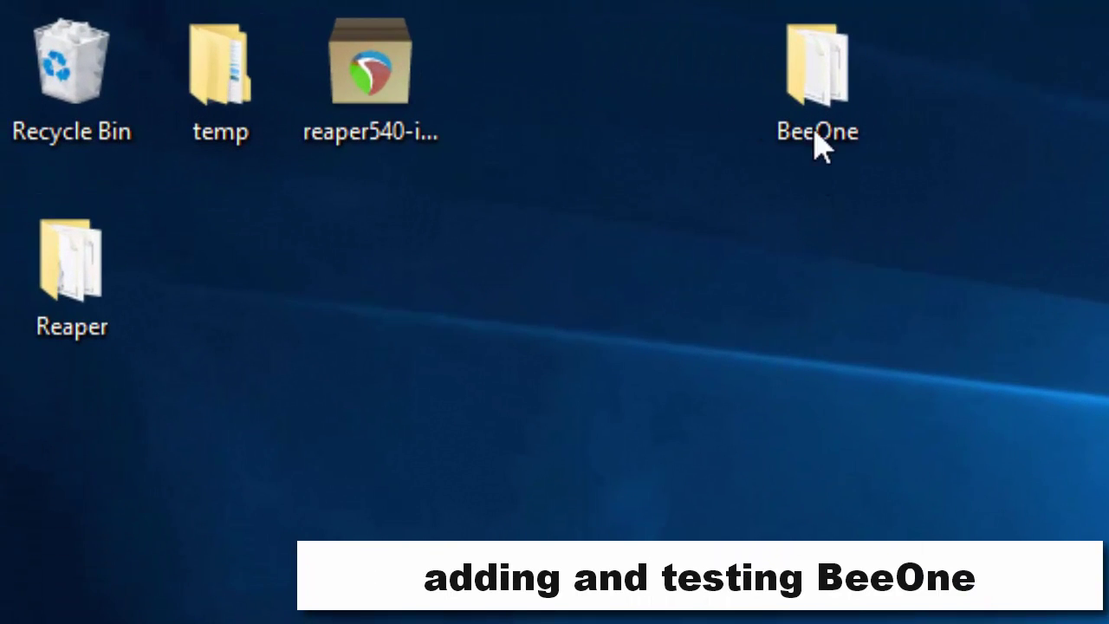
- Move the BeeOne folder from the desktop into the FX folder inside Reaper's Plugins folder
click(810, 72)
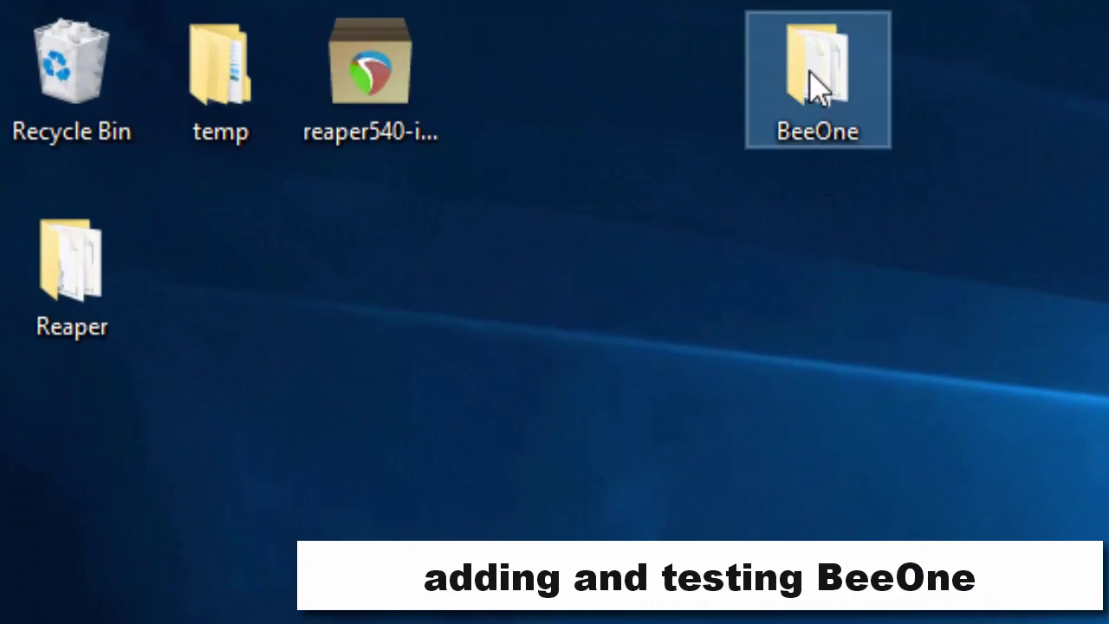
key(ctrl+x)
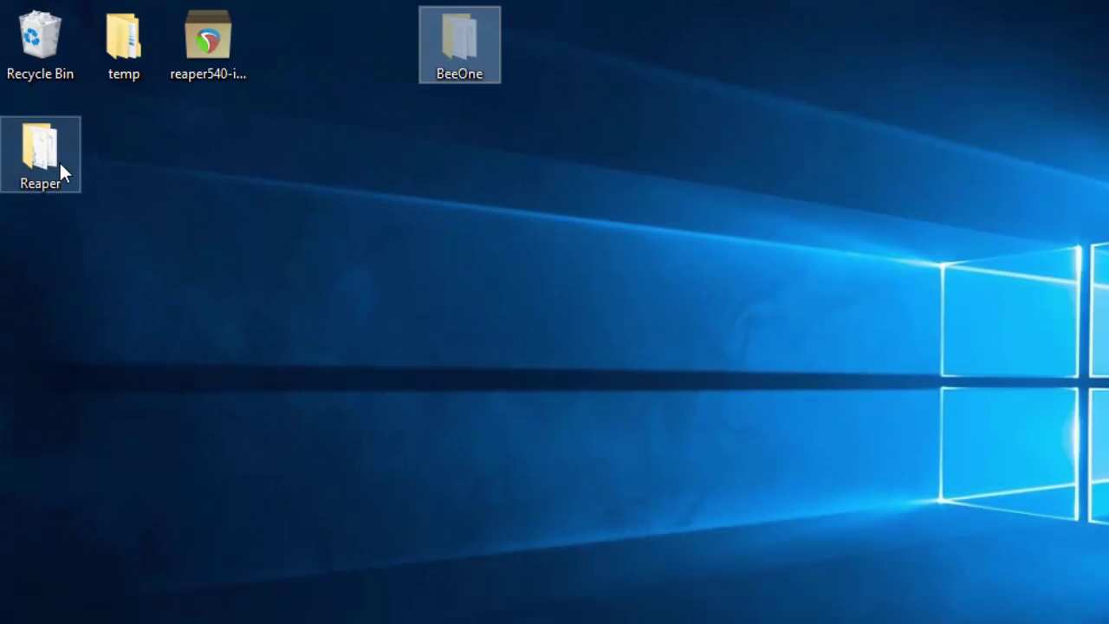
click(107, 291)
double_click(60, 163)
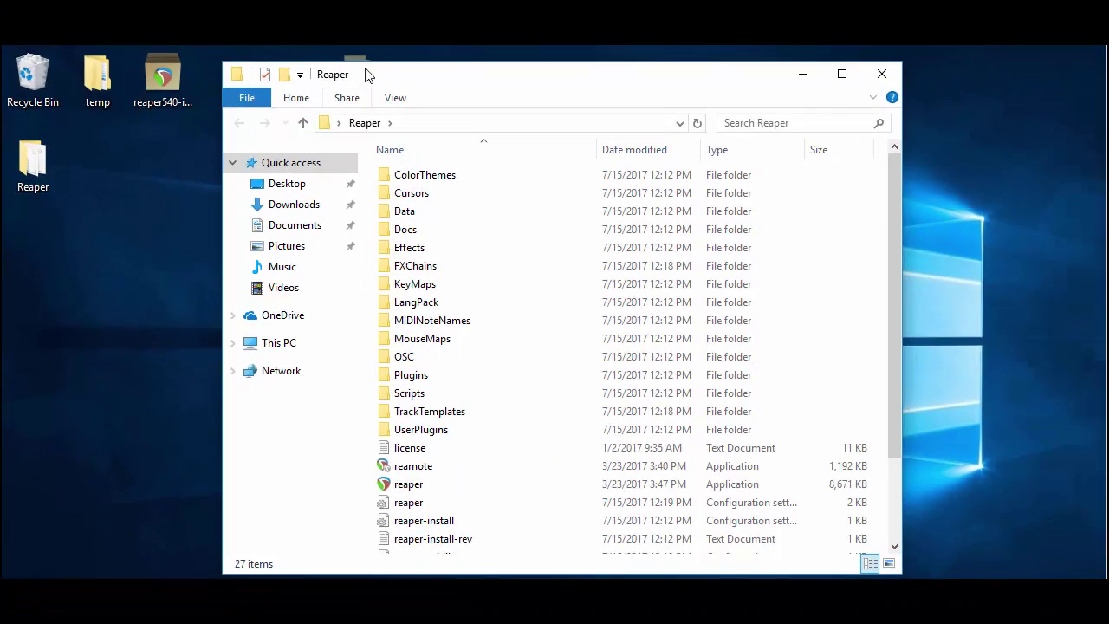
drag(385, 62, 374, 135)
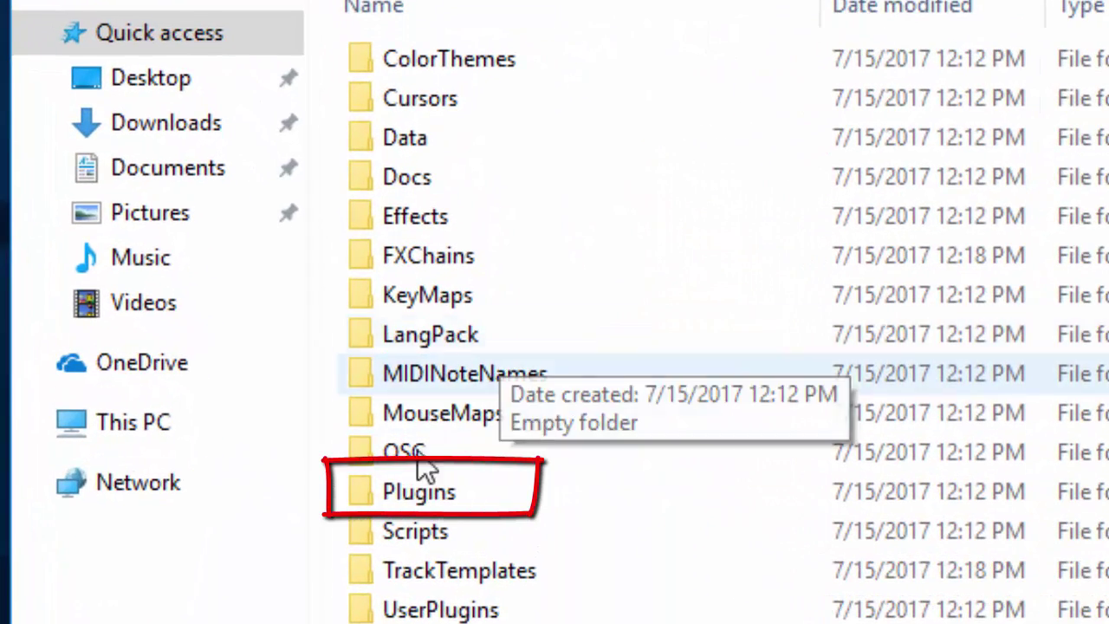
double_click(414, 498)
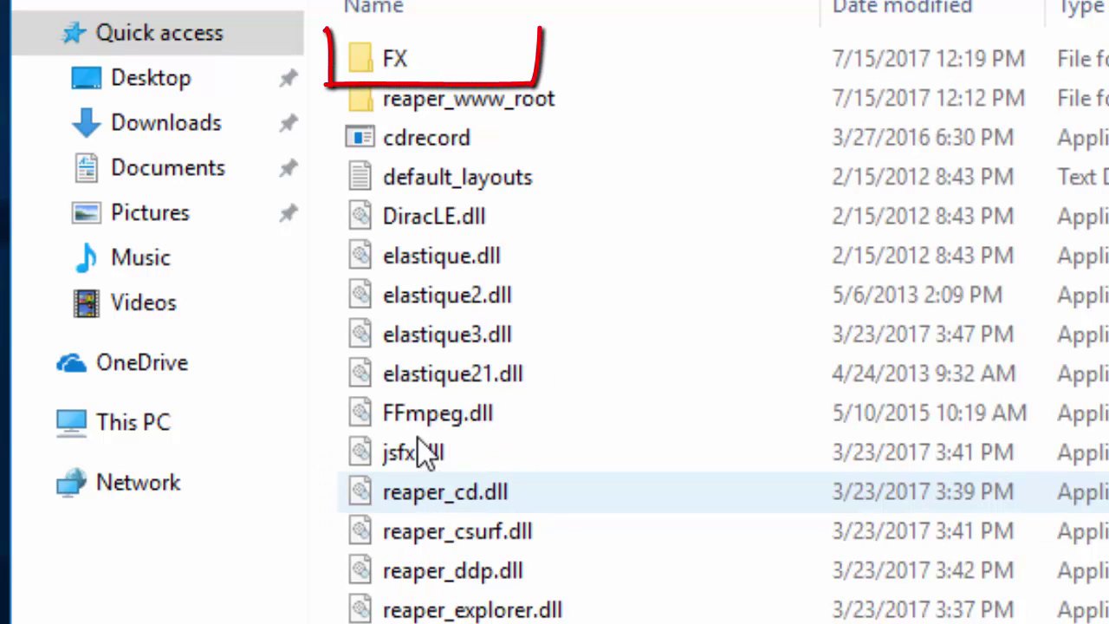
double_click(393, 61)
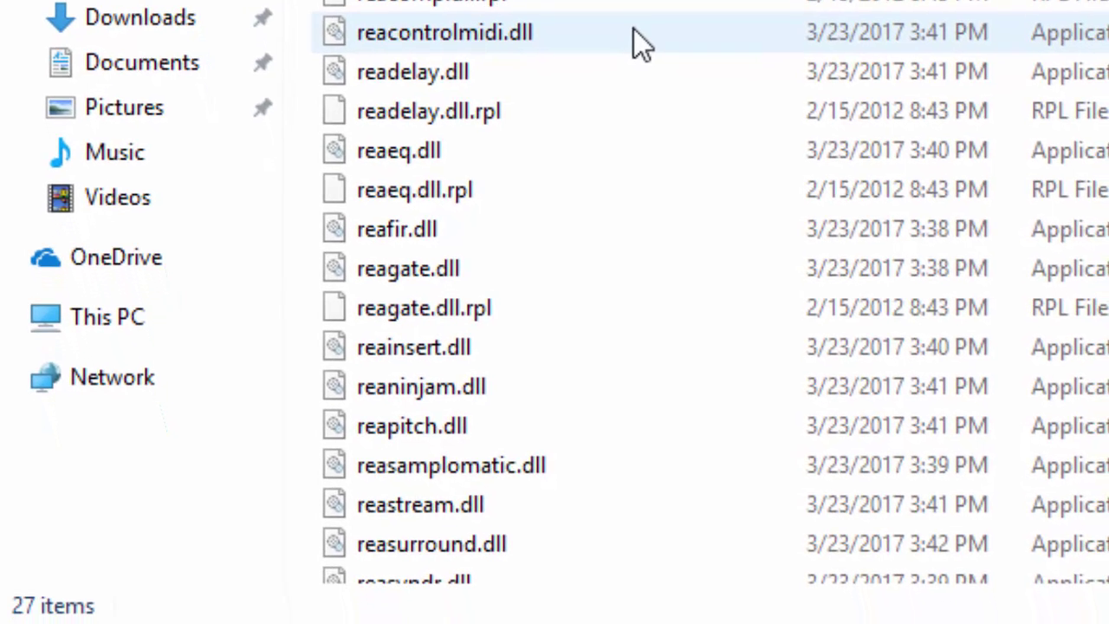
key(ctrl+v)
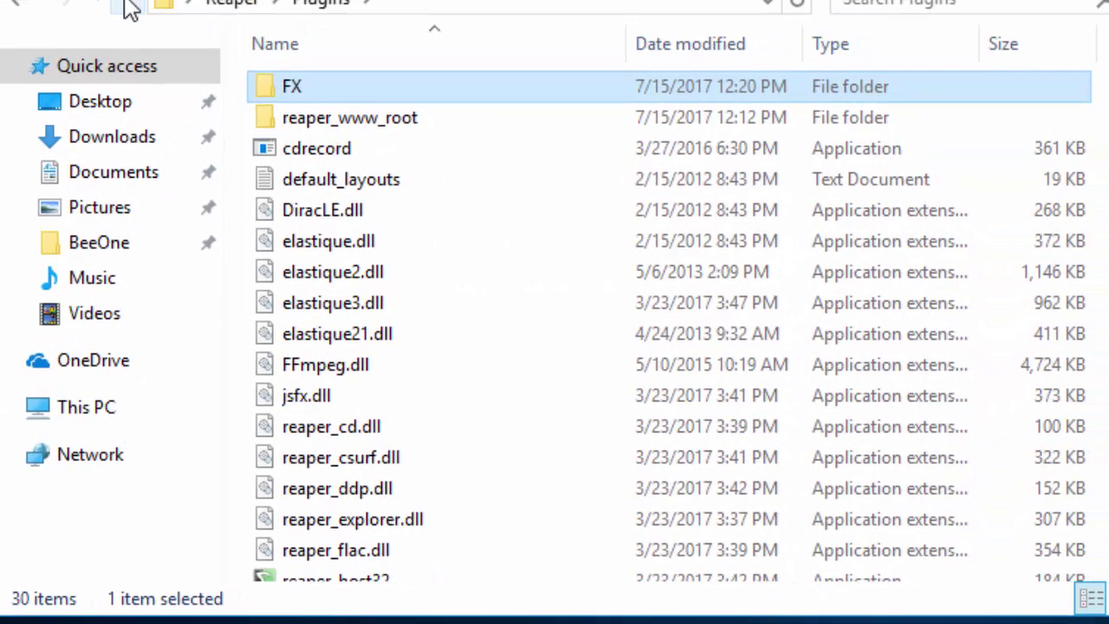
- Return to the main Reaper folder and launch the reaper application from there
click(126, 6)
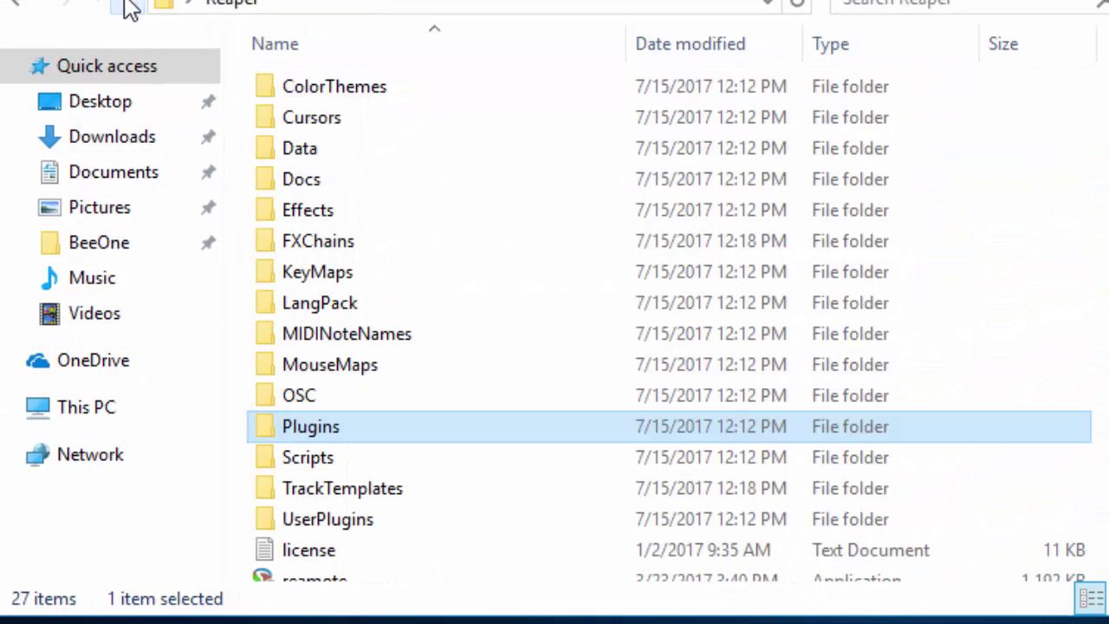
scroll(519, 327, down, 2)
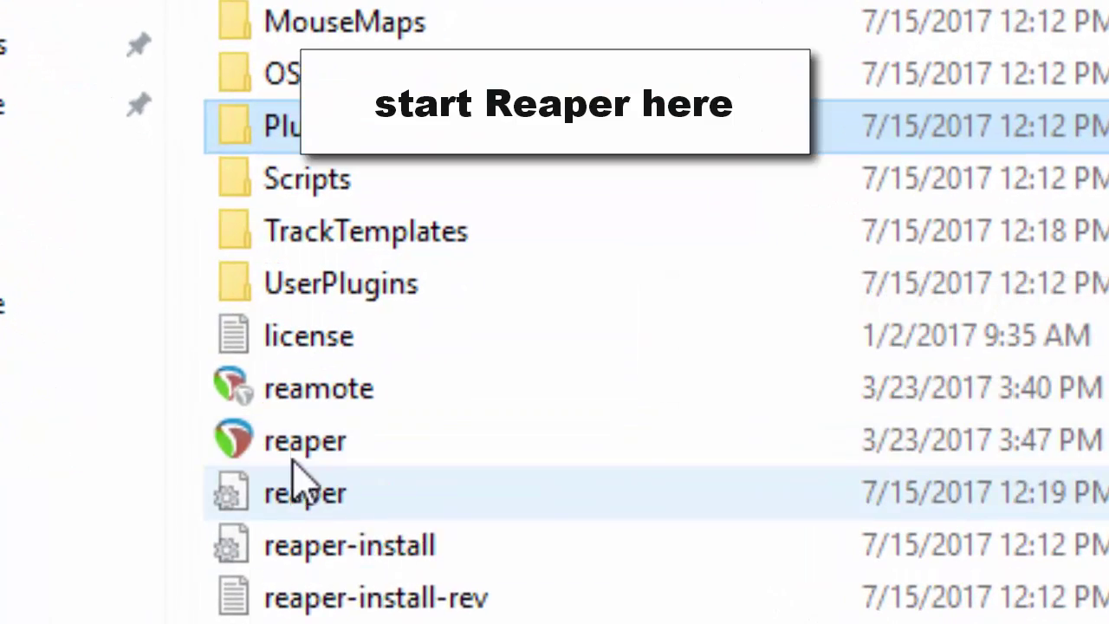
click(301, 446)
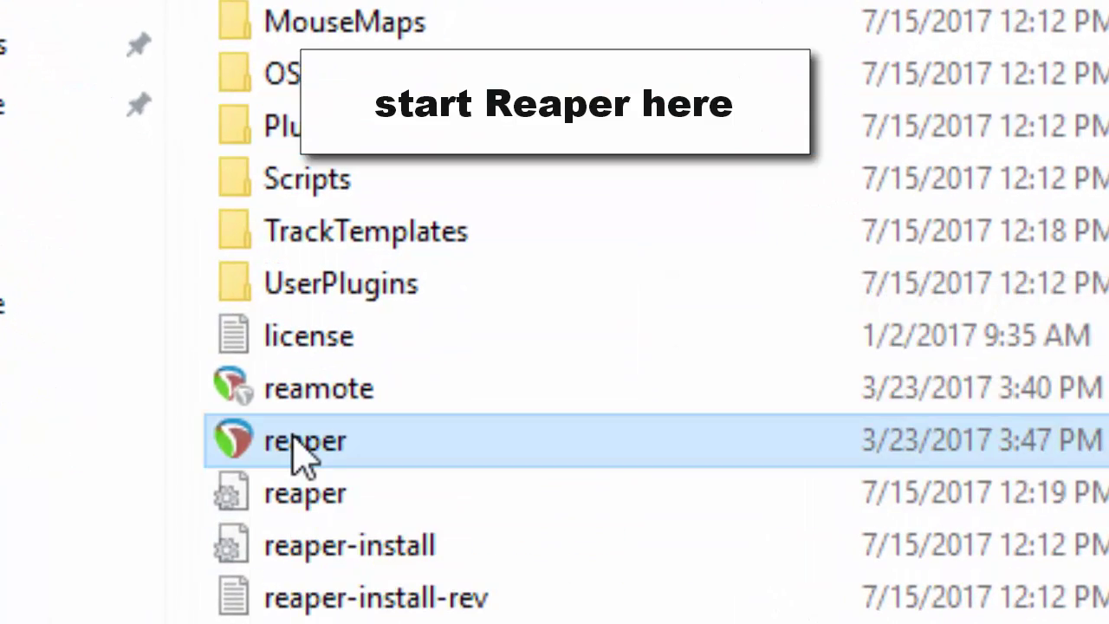
double_click(294, 440)
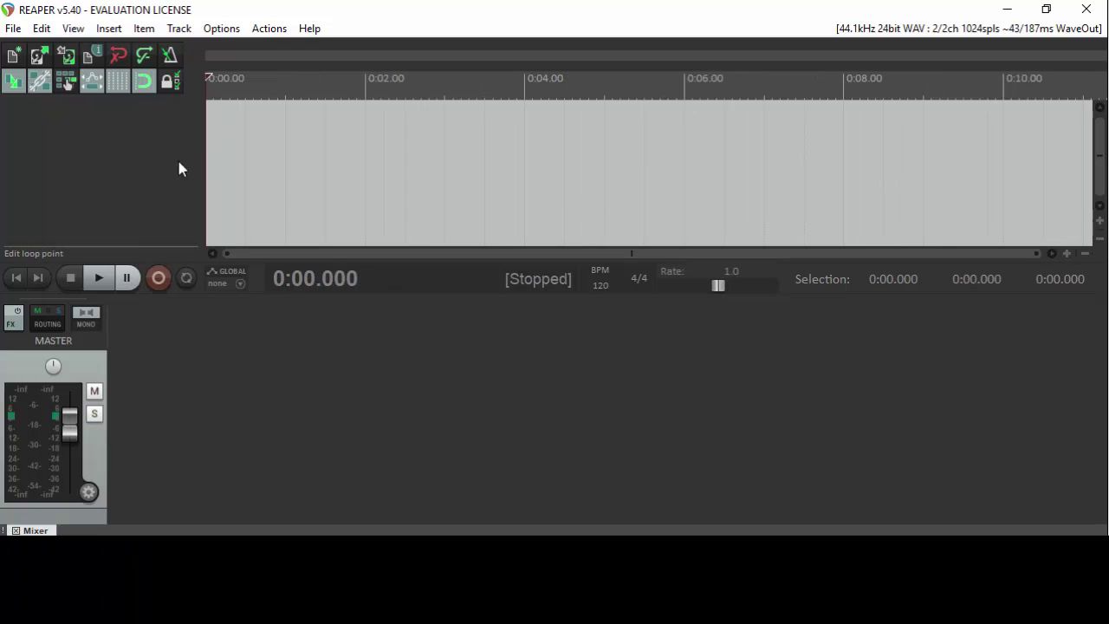
- Insert a new track in the empty project and enlarge its height
right_click(129, 163)
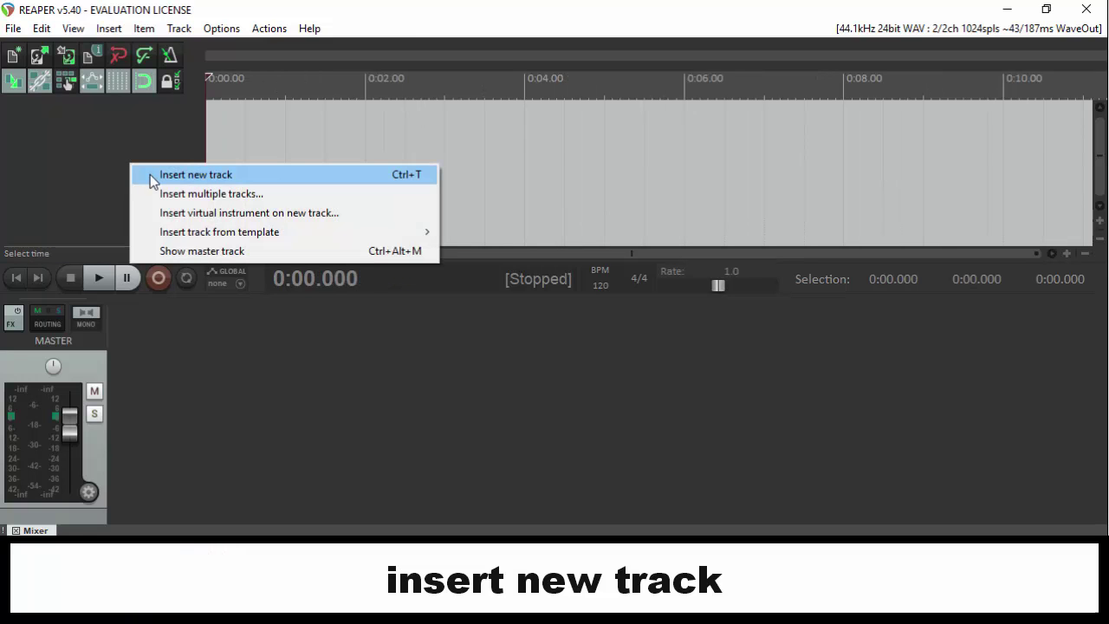
click(153, 178)
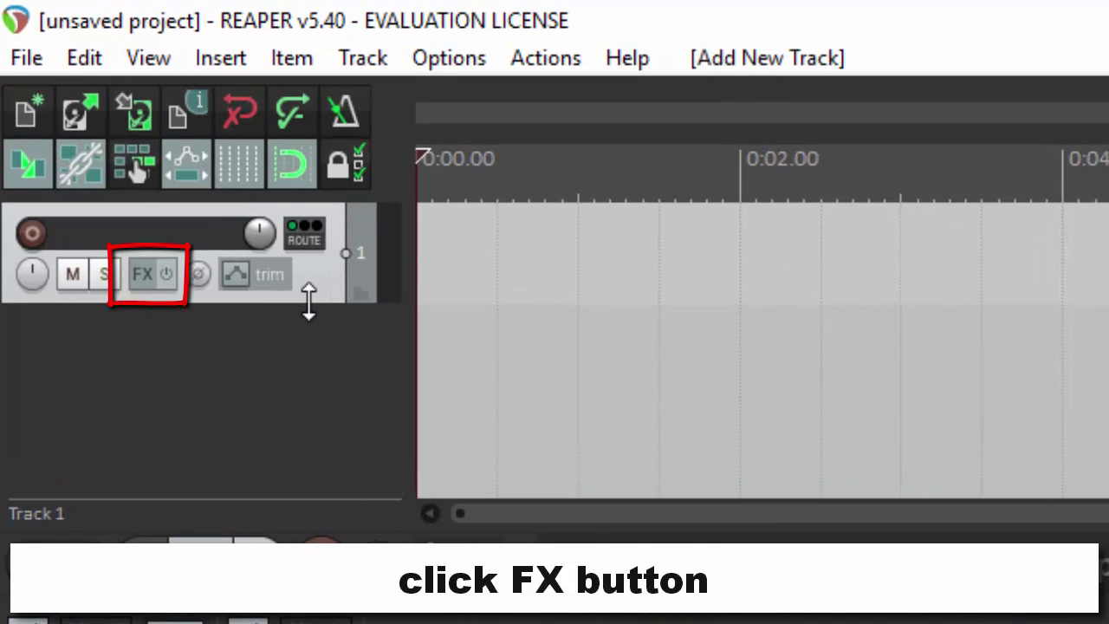
drag(309, 301, 314, 344)
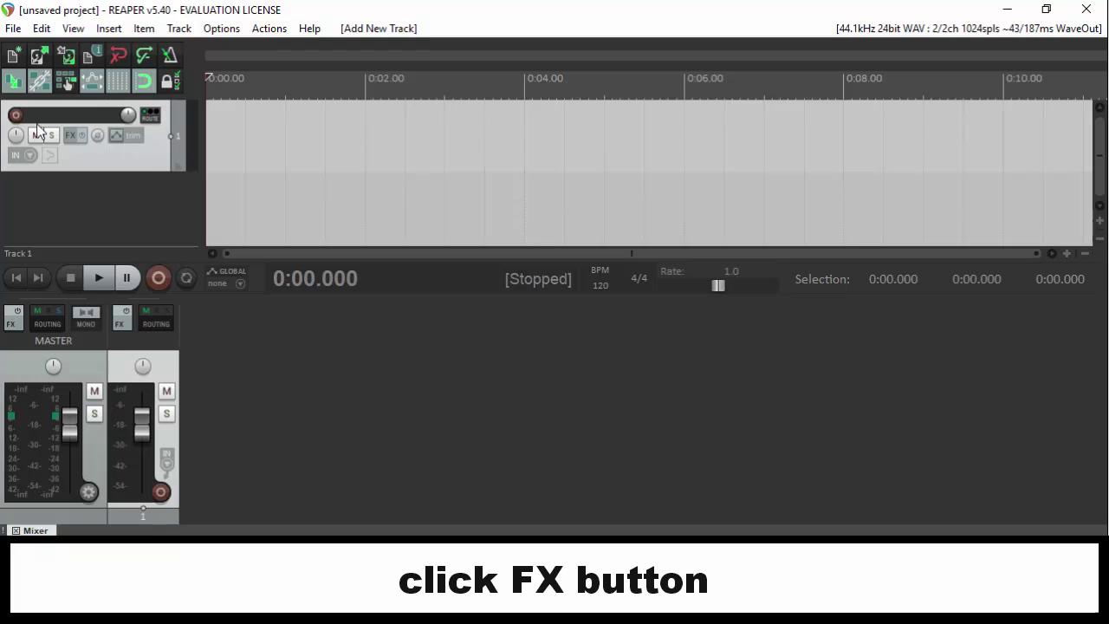
- Add the BeeOne-SMOD-3-122 VST plugin to Track 1's effects and reposition the FX window
click(73, 136)
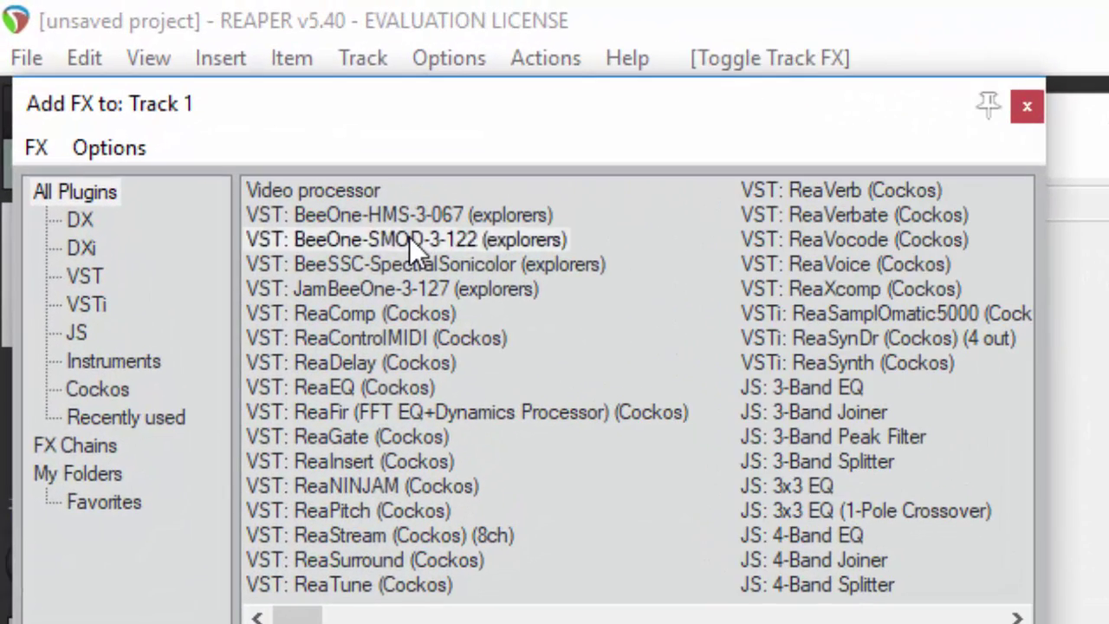
click(409, 239)
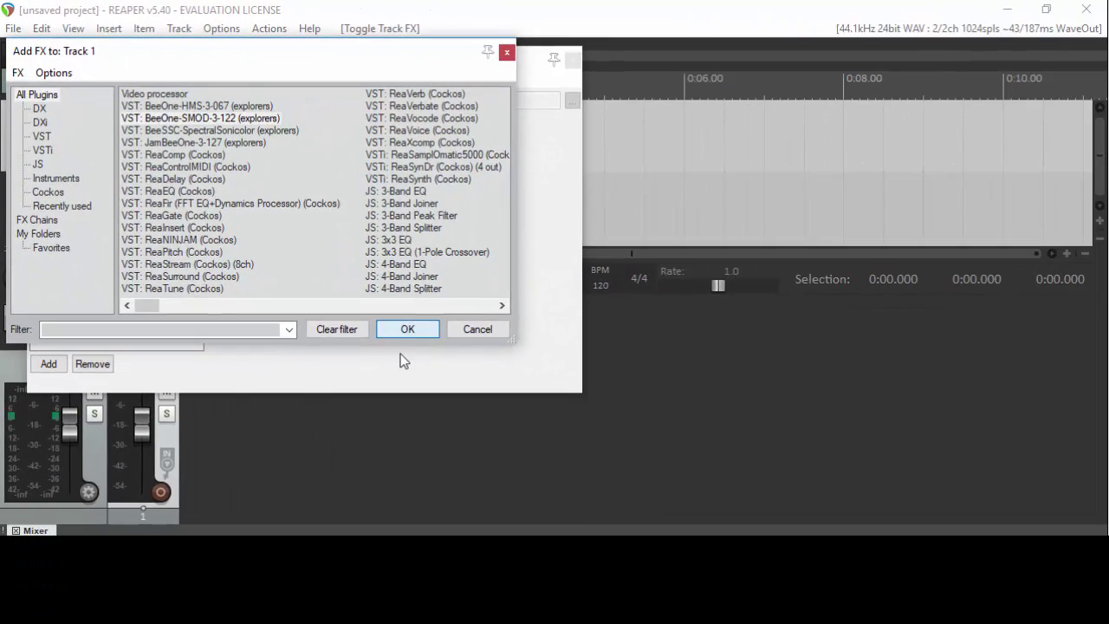
key(Return)
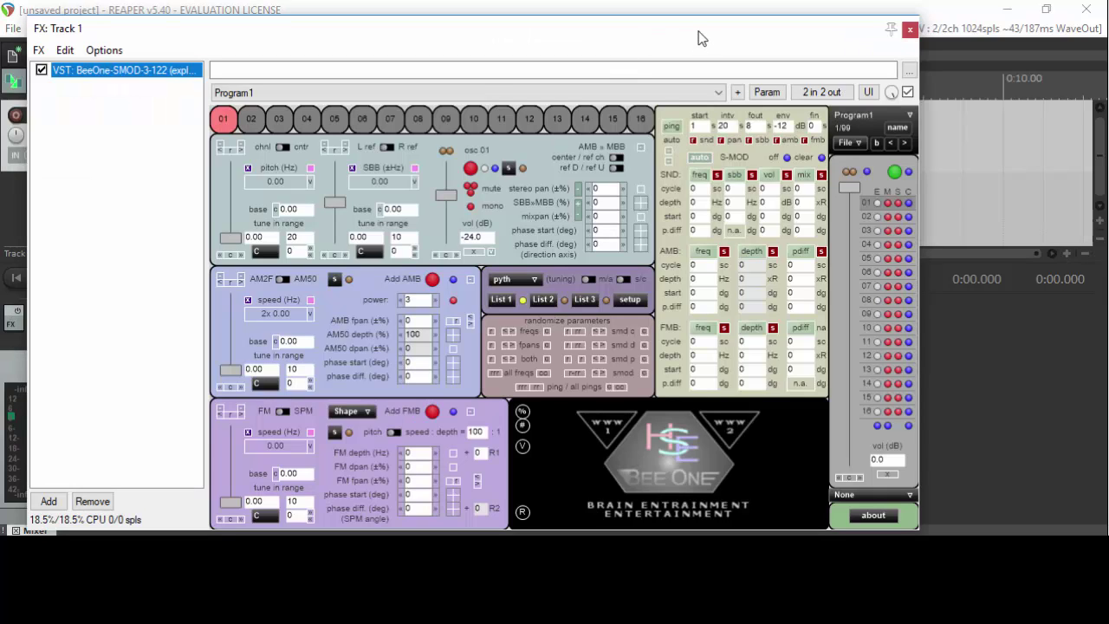
drag(698, 38, 760, 30)
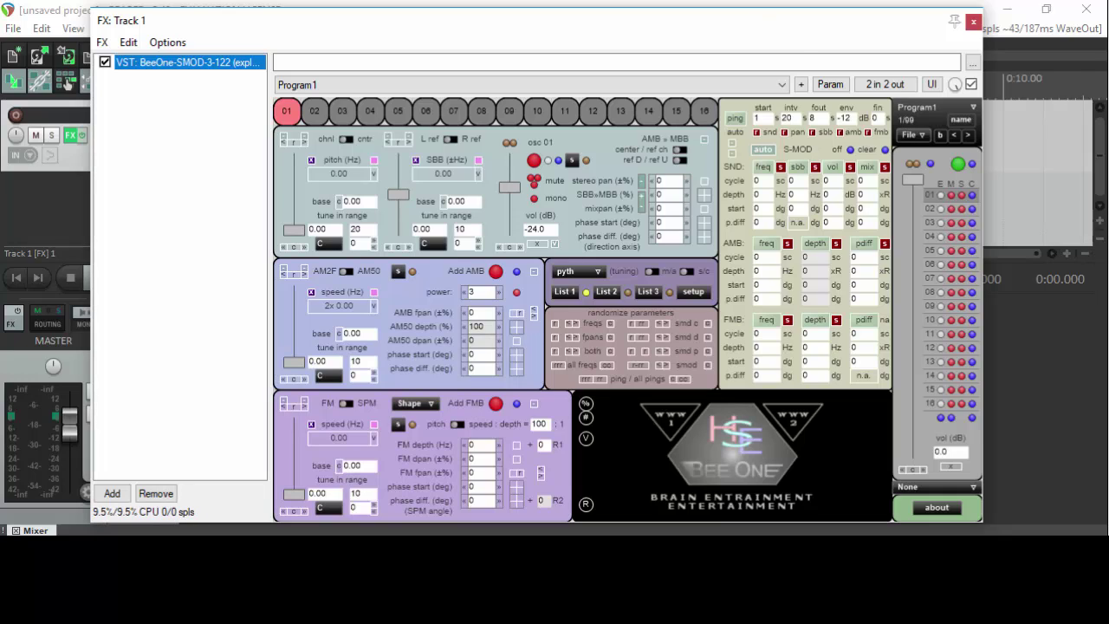
- Close the Track 1 FX window and make a time selection from 0:00 to 12:00 on the timeline
click(974, 25)
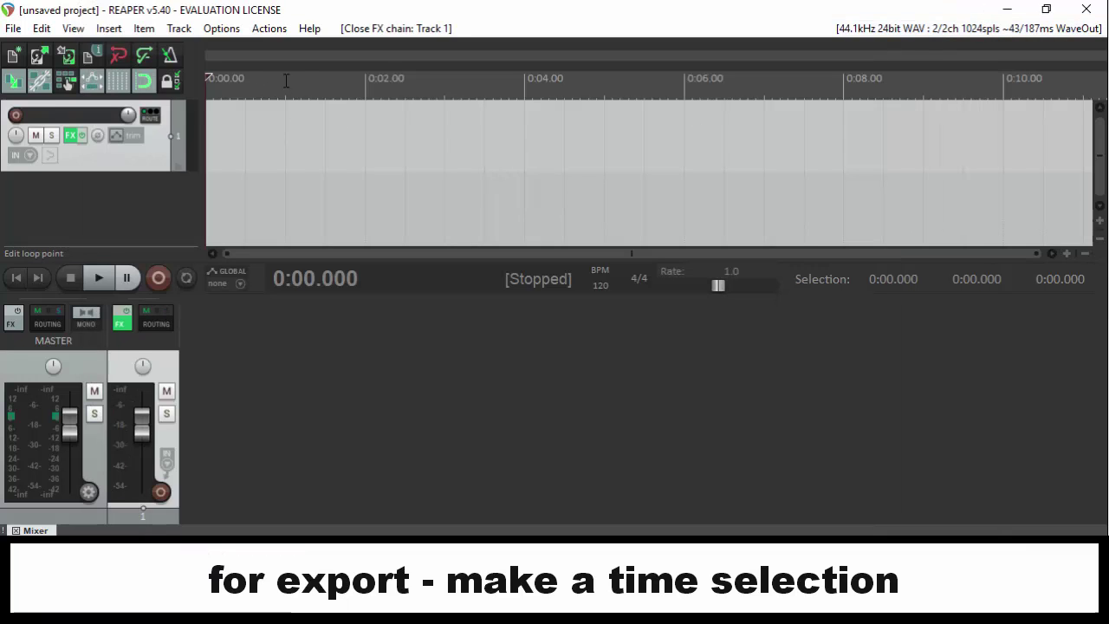
drag(244, 80, 364, 80)
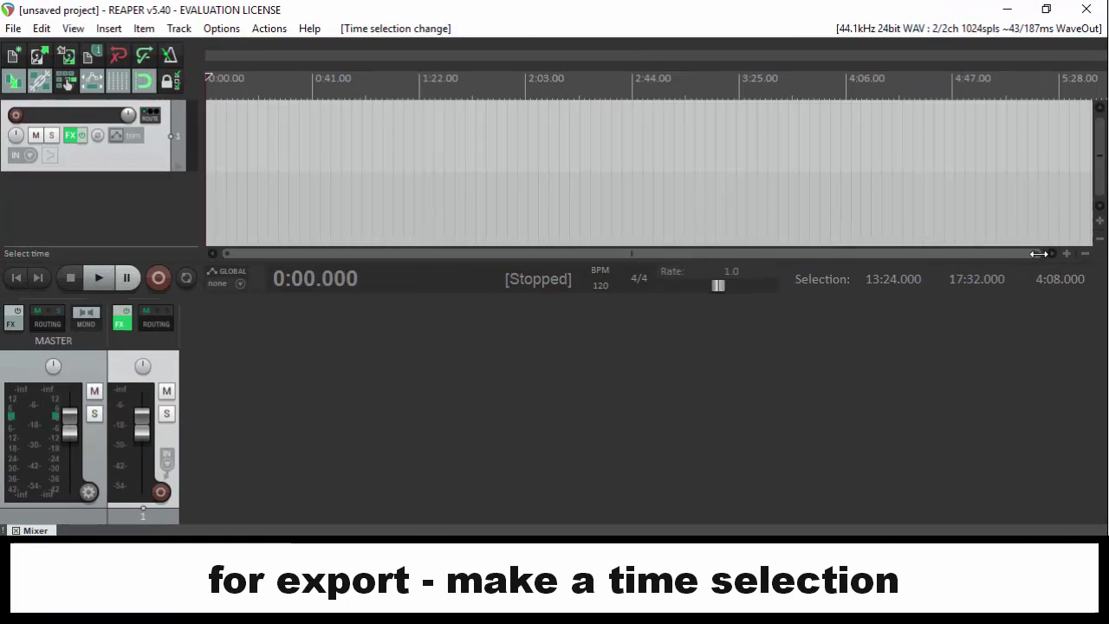
drag(1038, 253, 1023, 253)
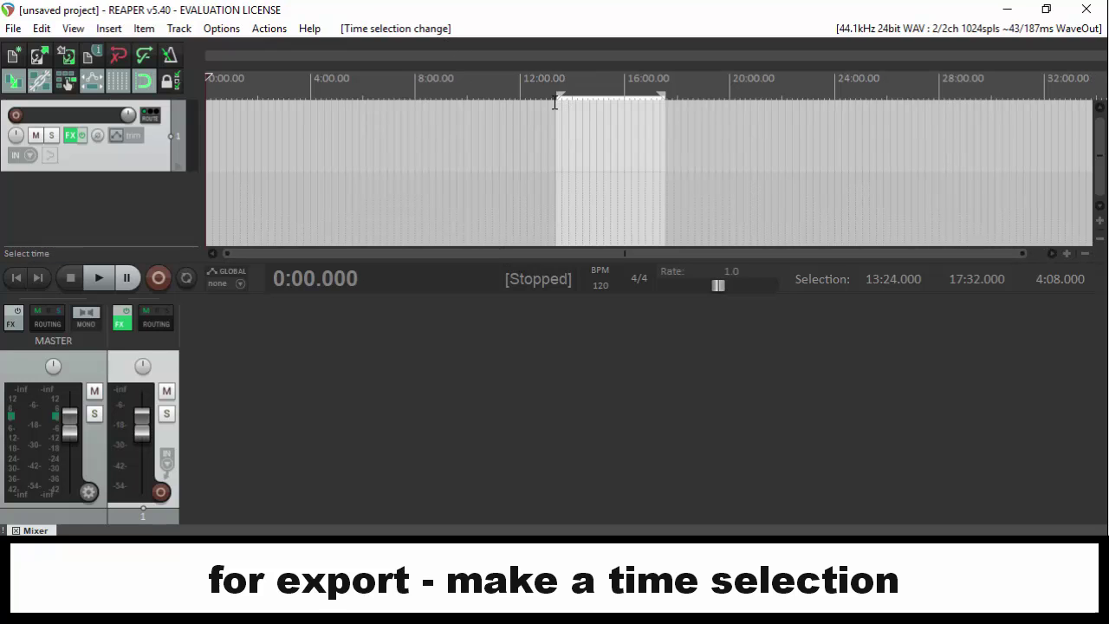
drag(555, 102, 128, 82)
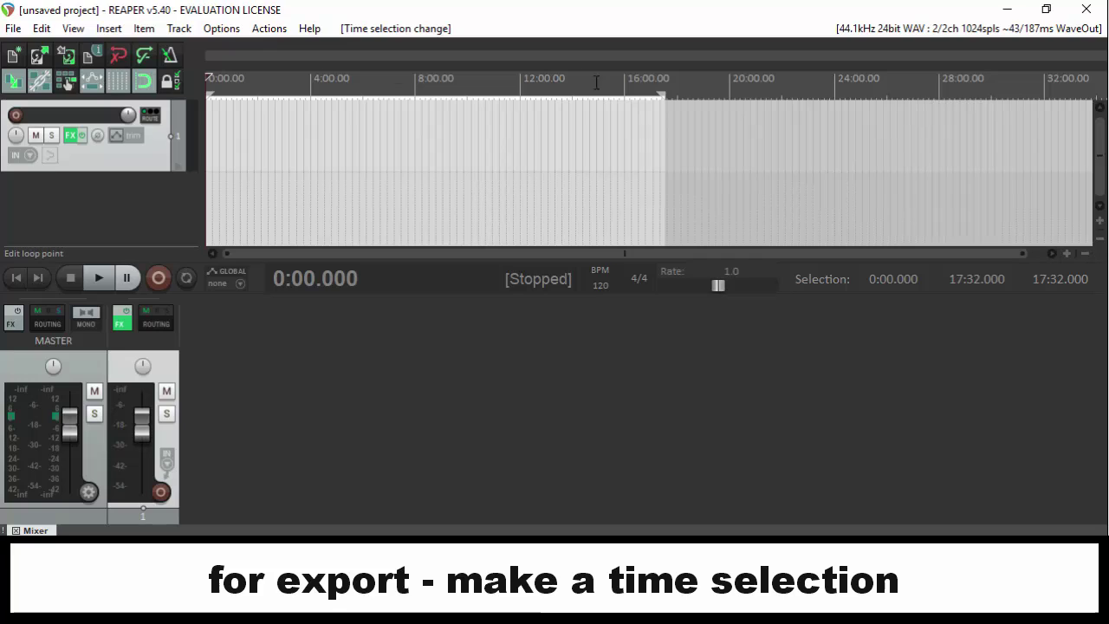
drag(655, 95, 520, 114)
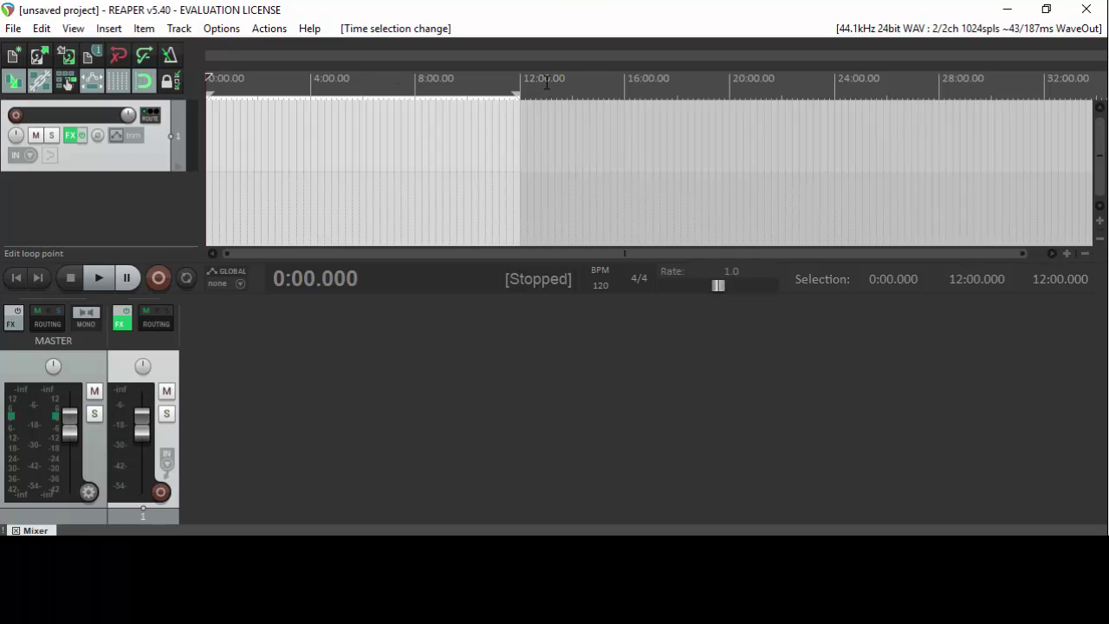
- In Track 1's BeeOne plugin, set oscillator 01's pitch base to 500 Hz and SBB base to 4 Hz, and unmute it
click(69, 136)
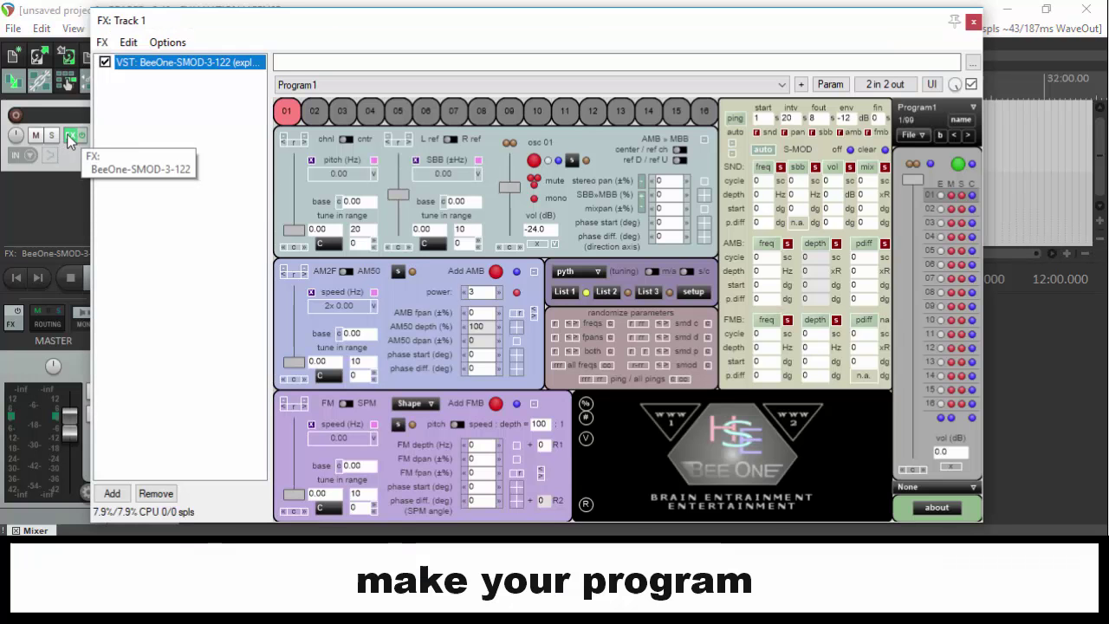
click(370, 200)
text(5)
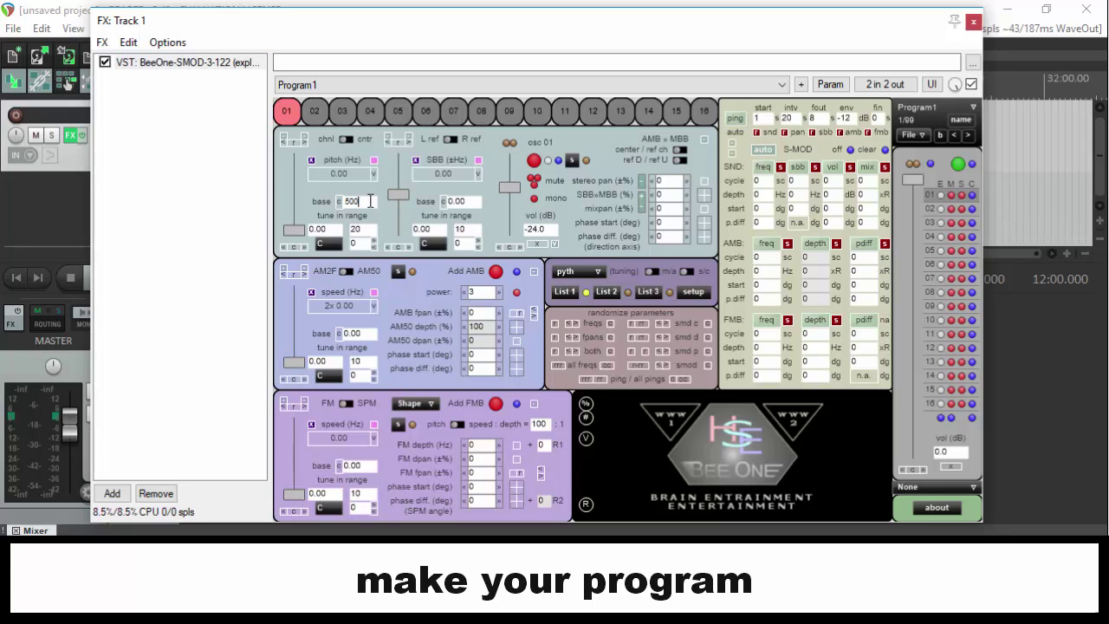
key(Return)
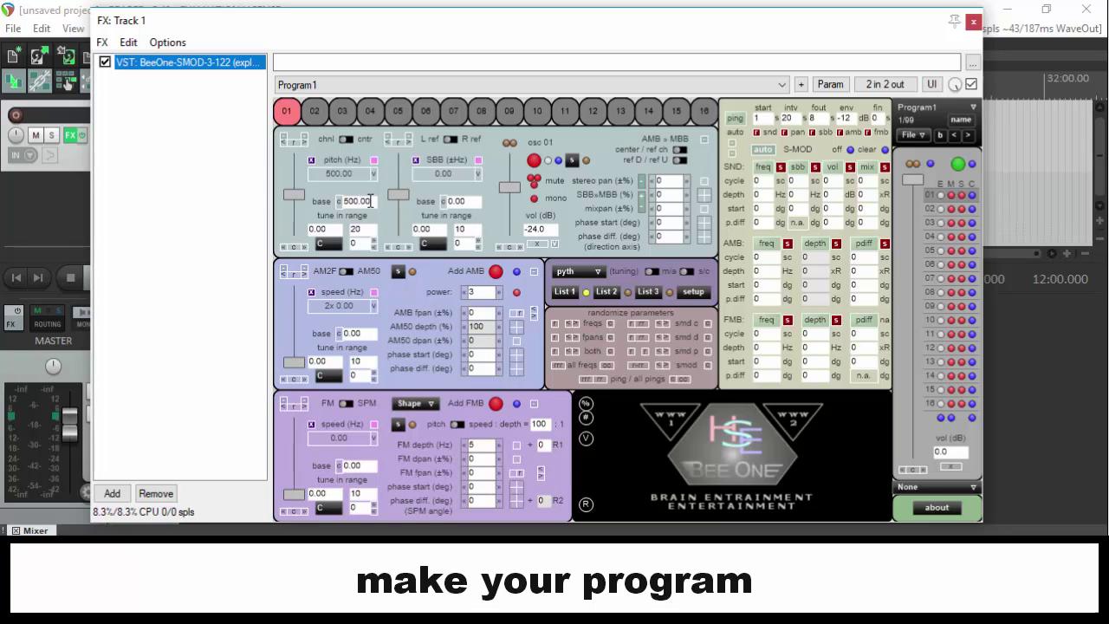
click(467, 203)
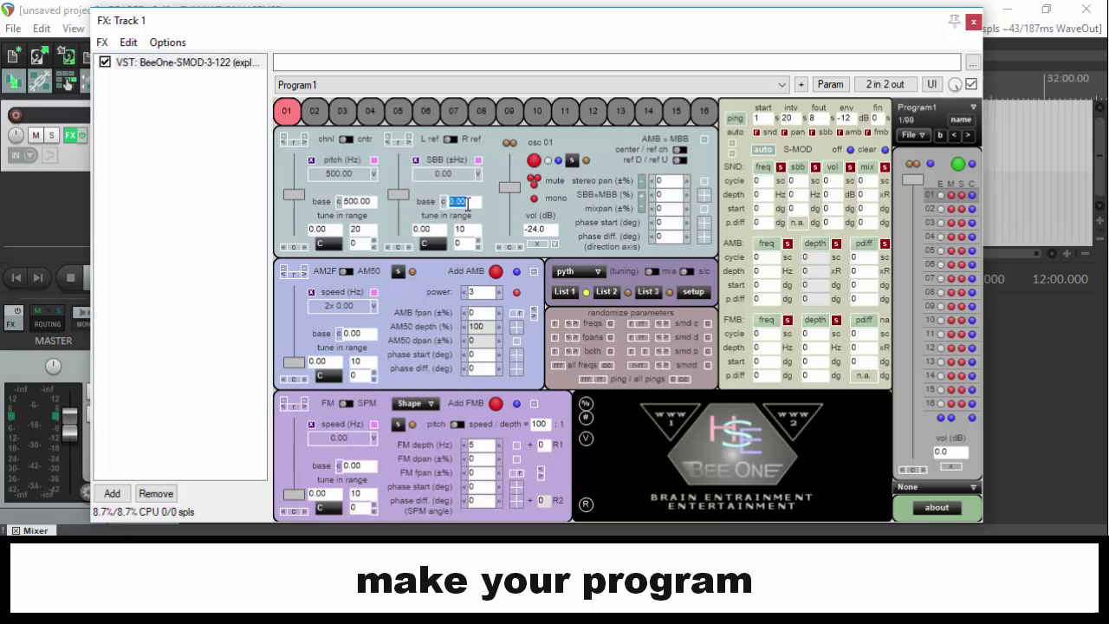
text(4)
key(Return)
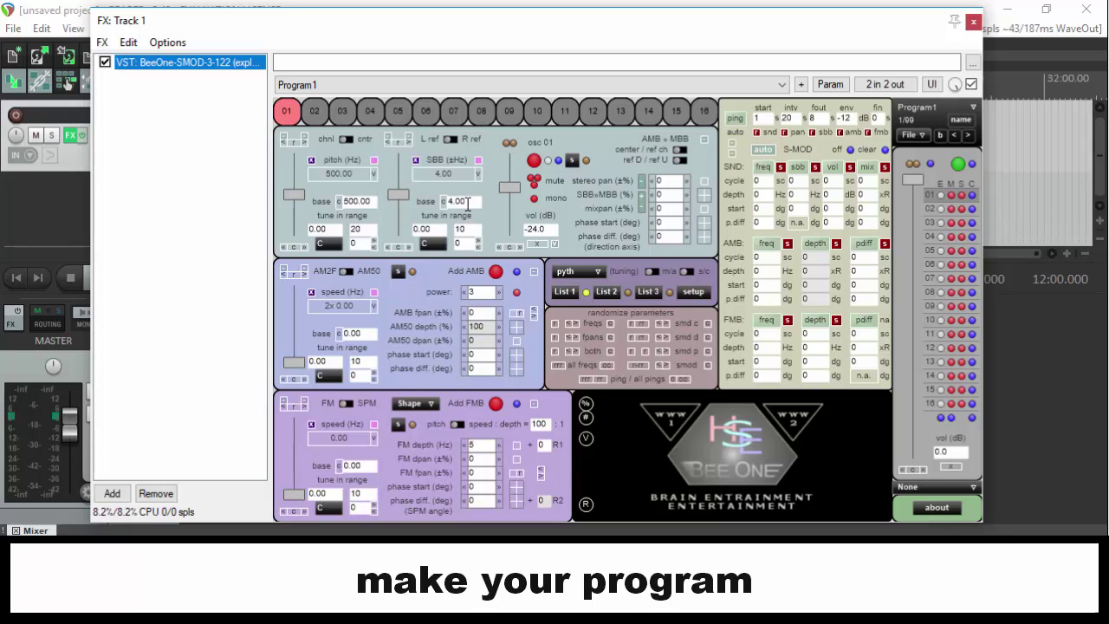
click(535, 164)
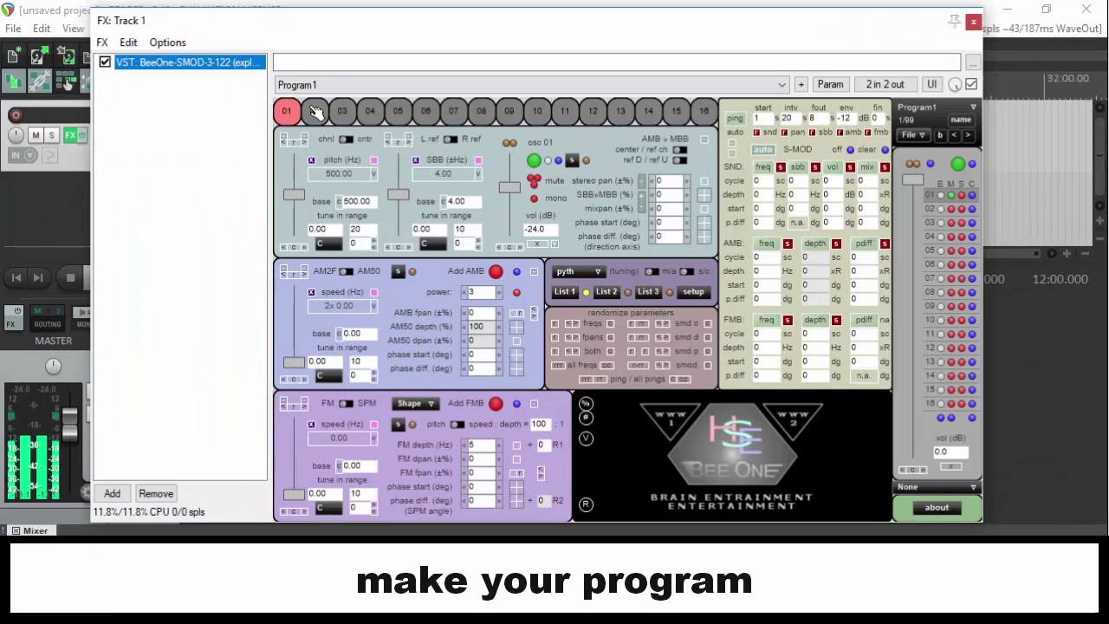
- Unmute BeeOne oscillators 02 and 03, randomize all frequencies, check oscillator 01's settings and close the FX window
click(316, 111)
click(343, 112)
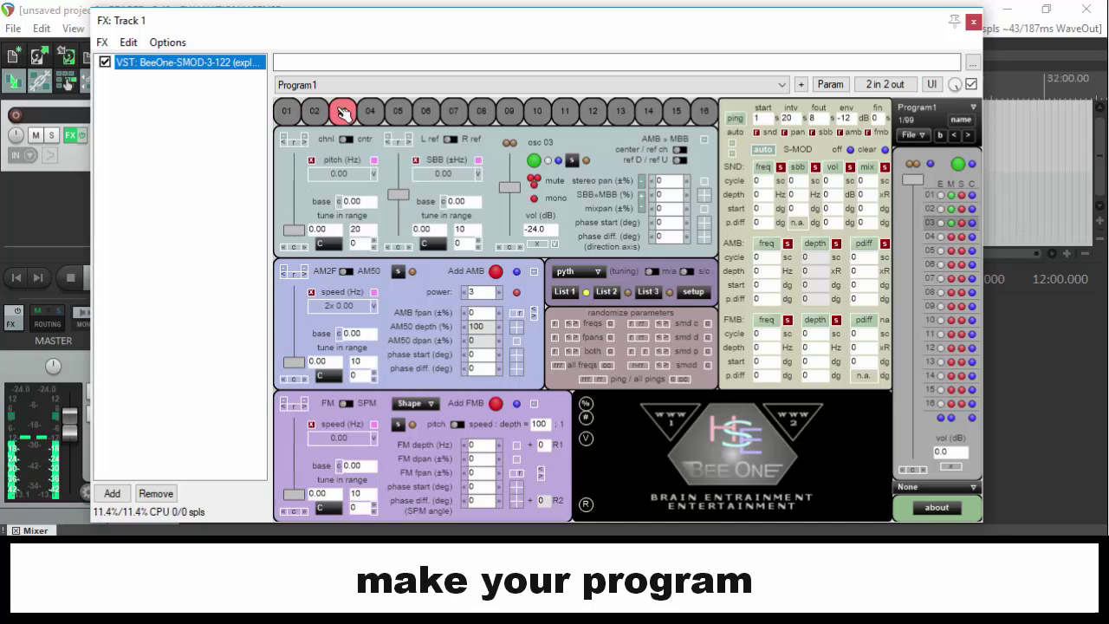
click(563, 365)
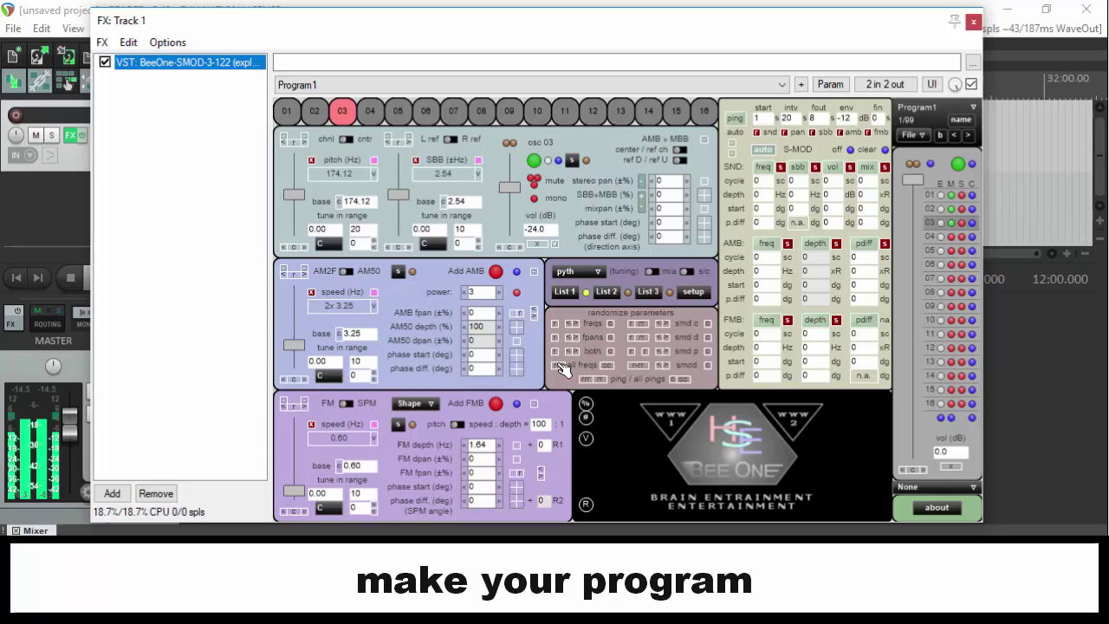
click(287, 111)
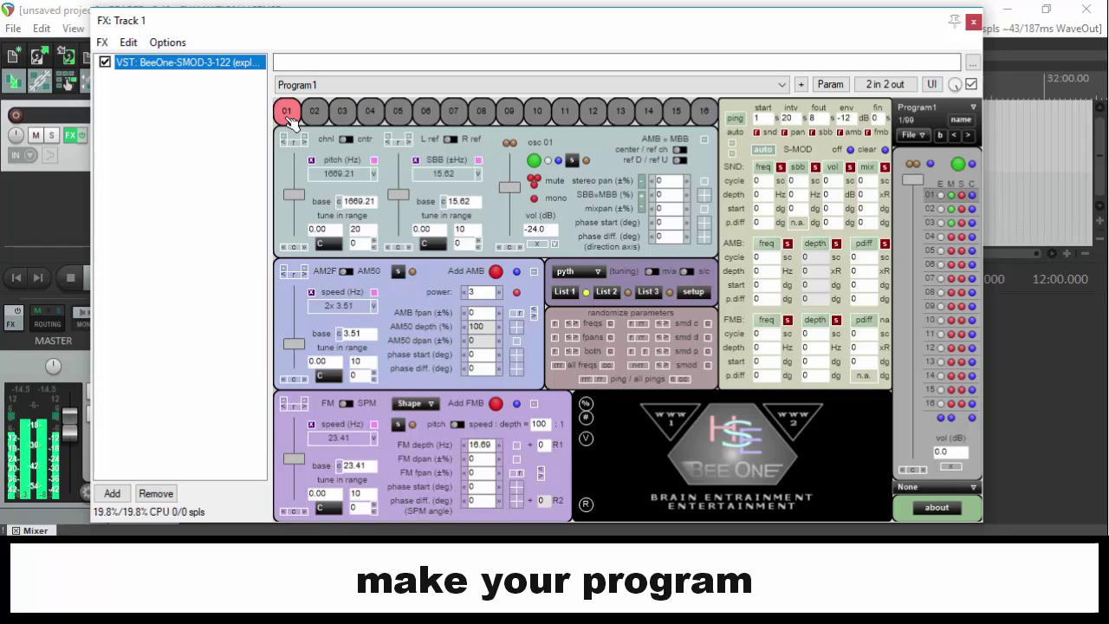
click(974, 21)
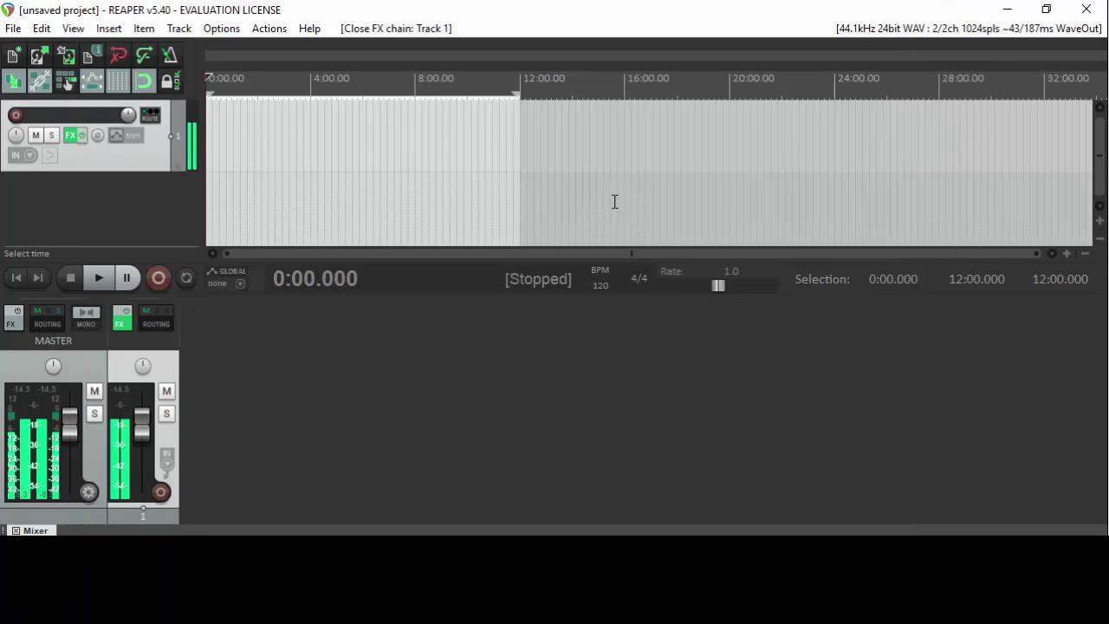
- Render the master mix of the time selection to the desktop as test render.wav, overwriting the existing file
click(12, 29)
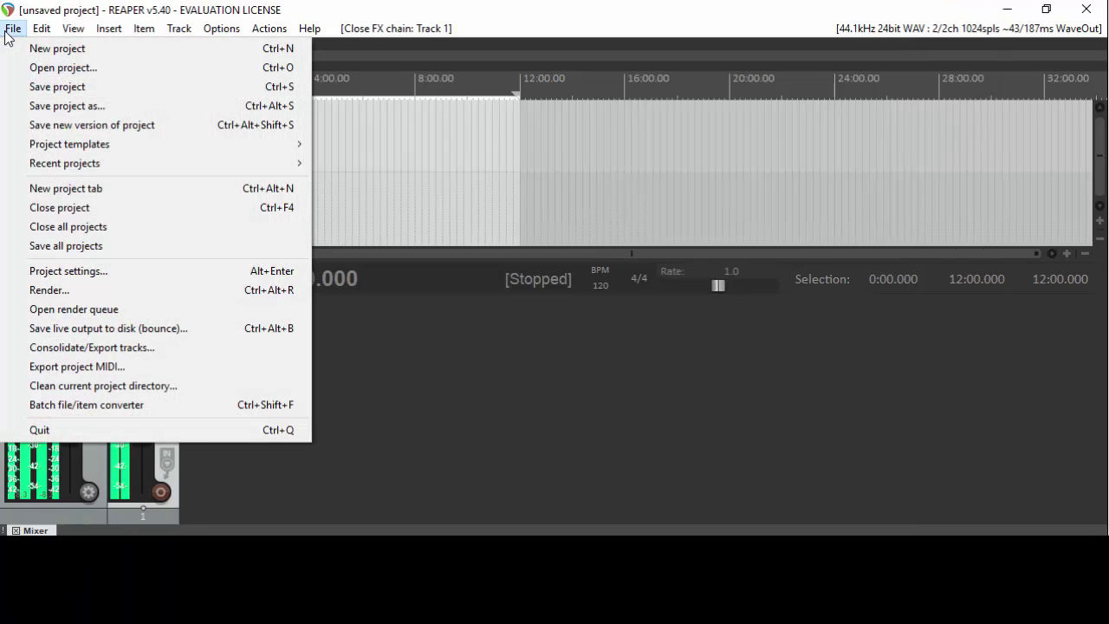
click(13, 290)
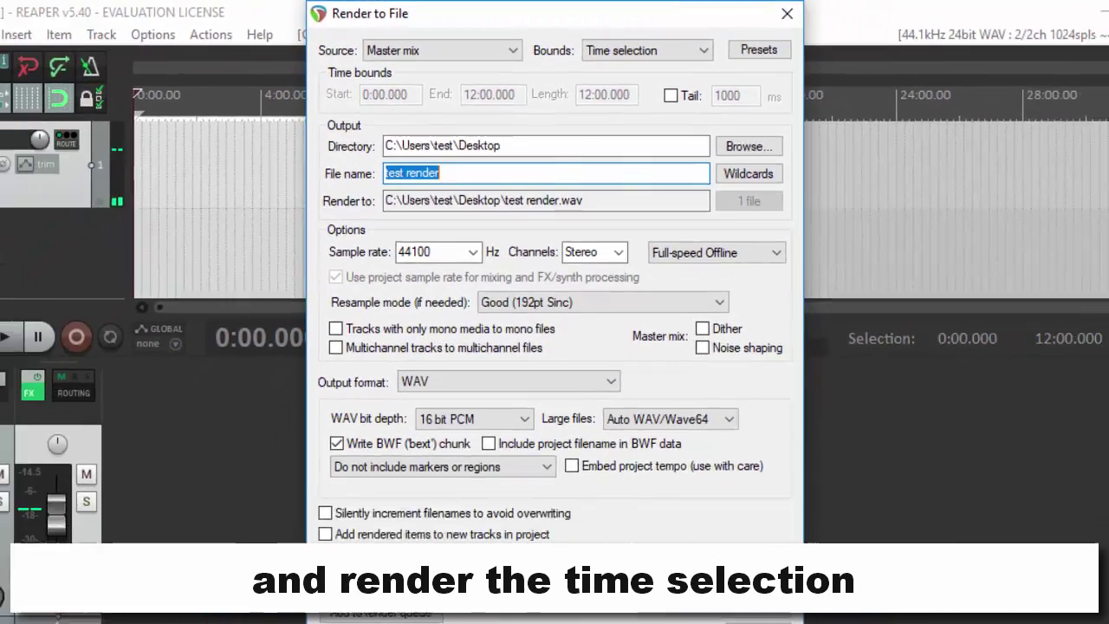
click(657, 478)
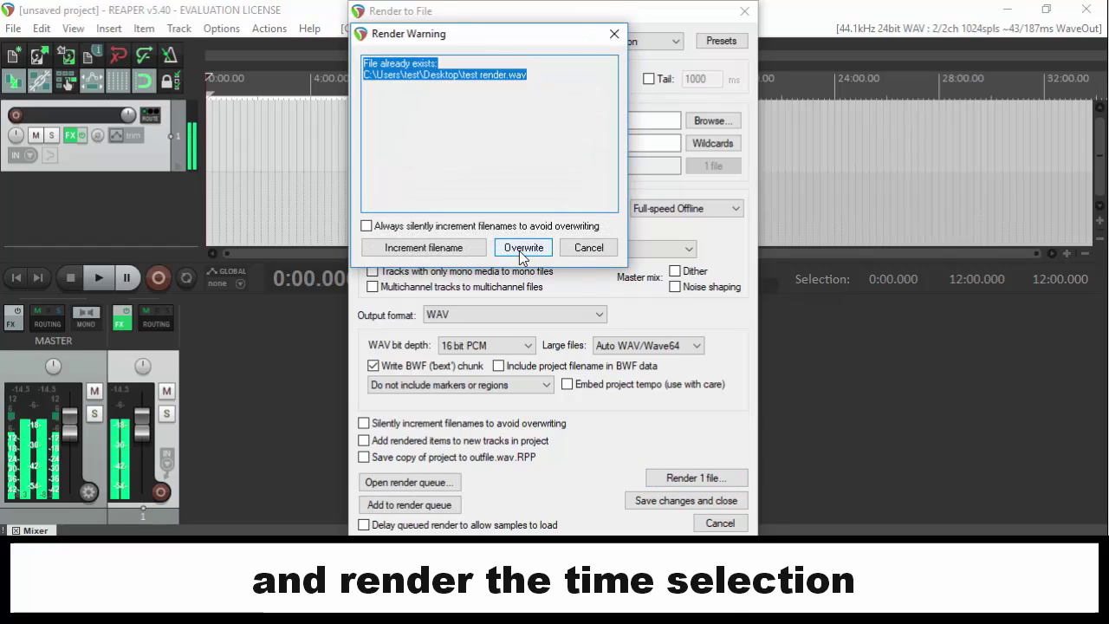
click(520, 249)
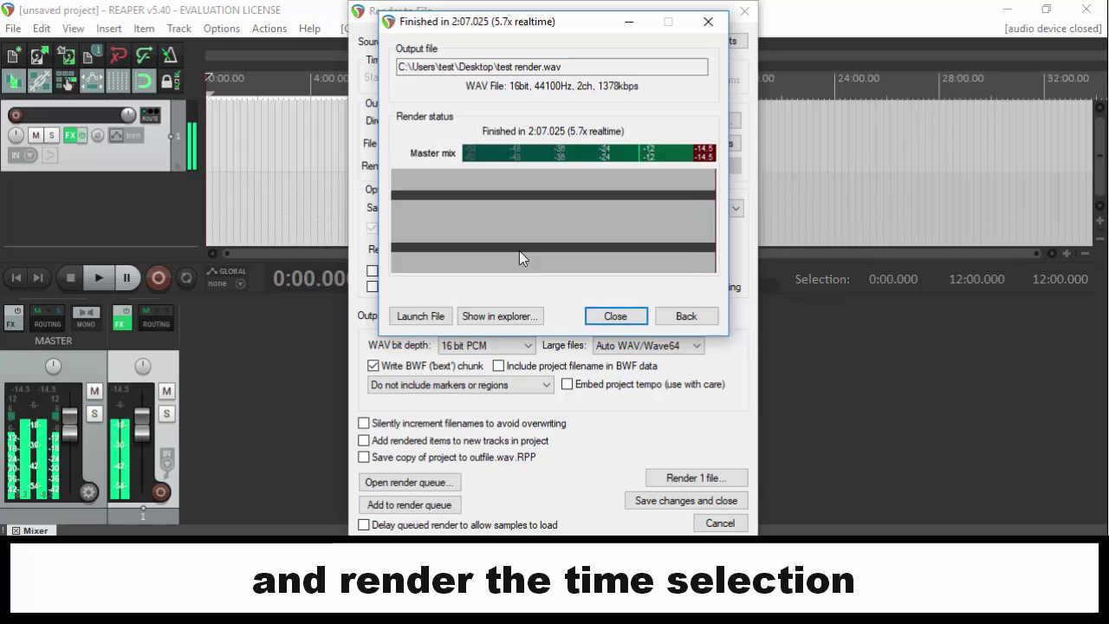
click(596, 309)
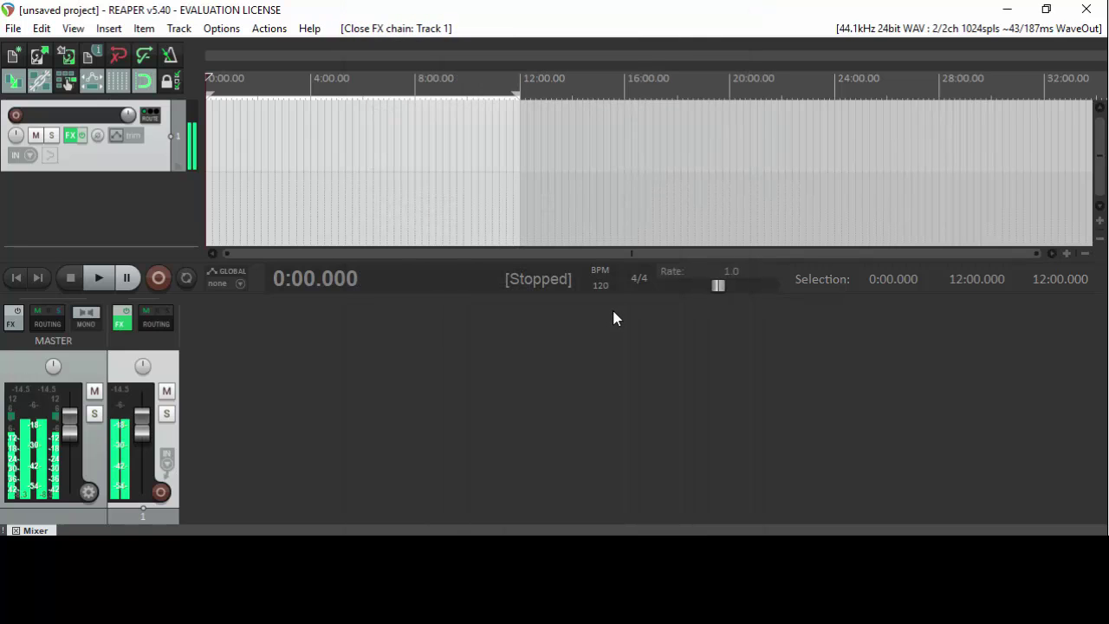
- Bring the test render file from the desktop into the project on a new track and align its item with 0:00
click(1008, 13)
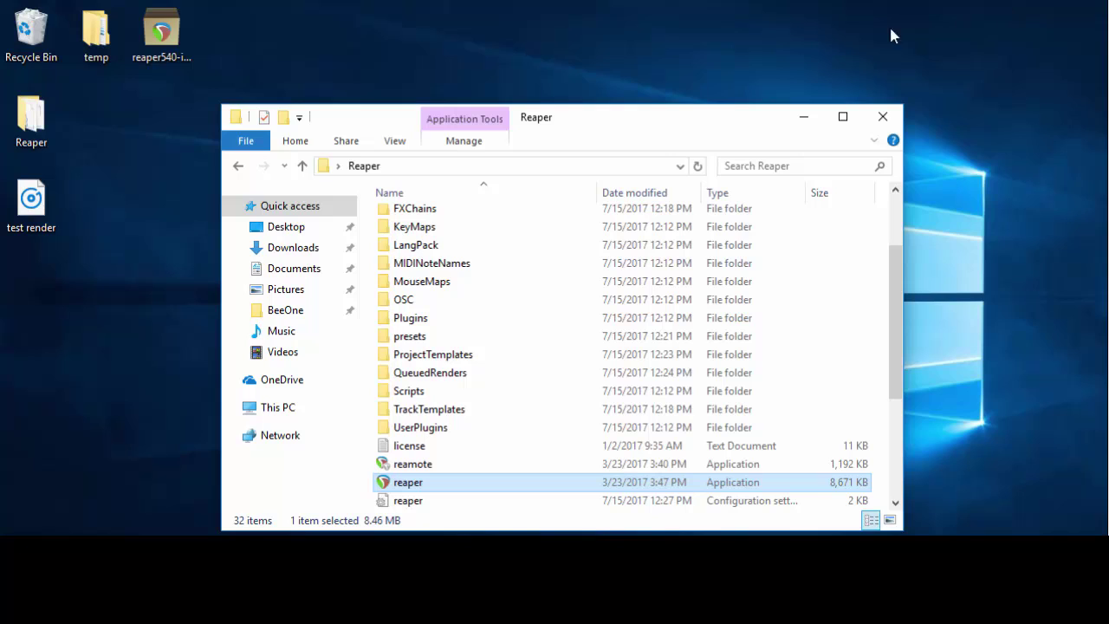
click(30, 208)
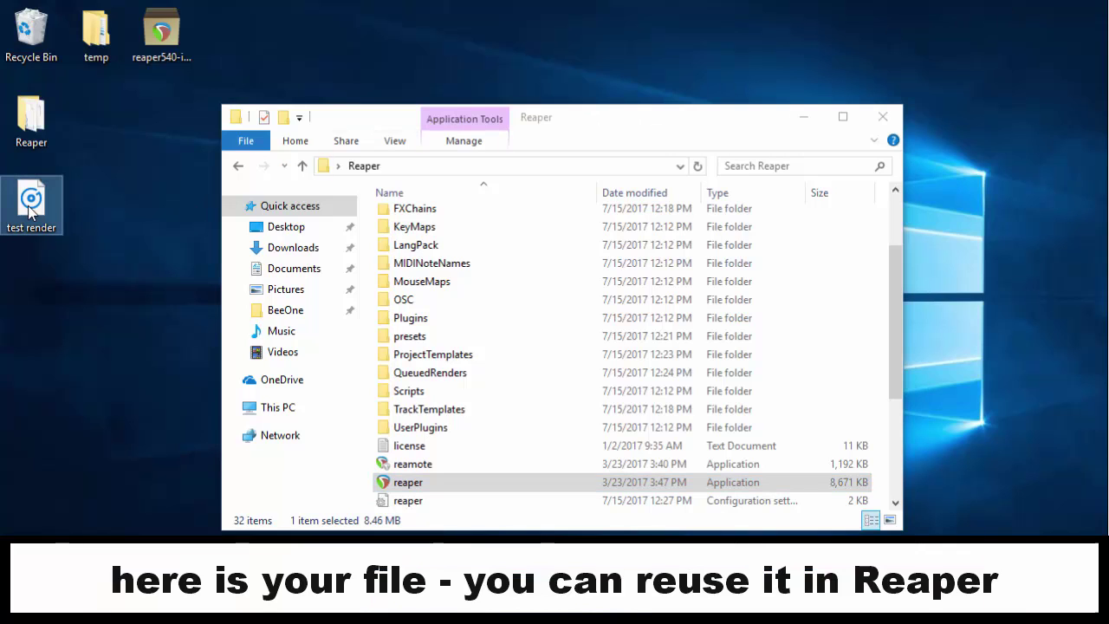
mouse_move(30, 210)
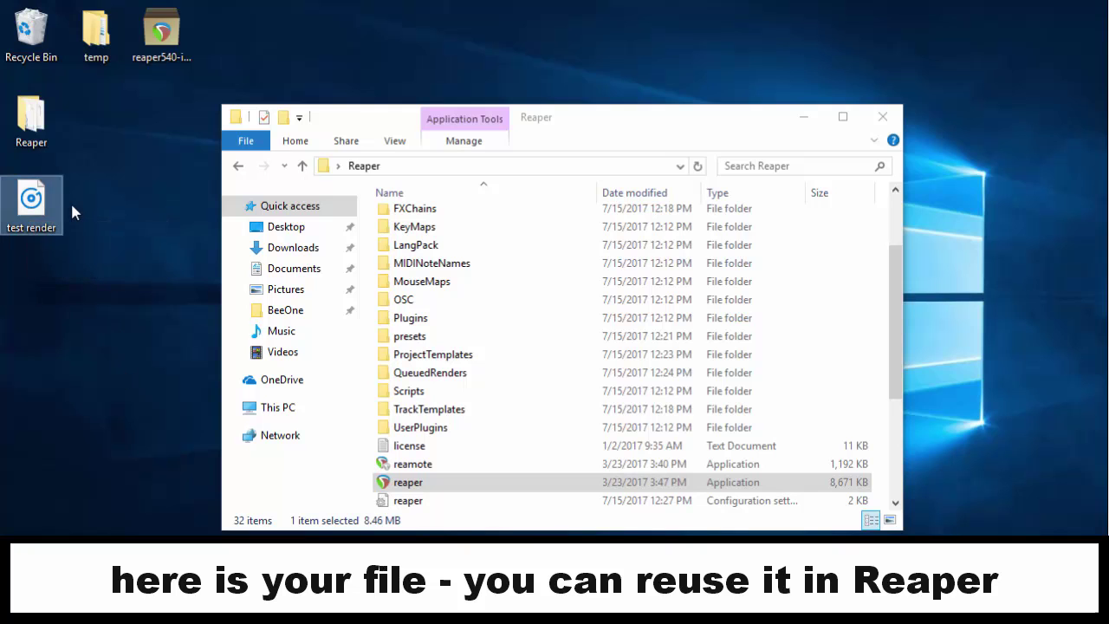
drag(50, 208, 361, 212)
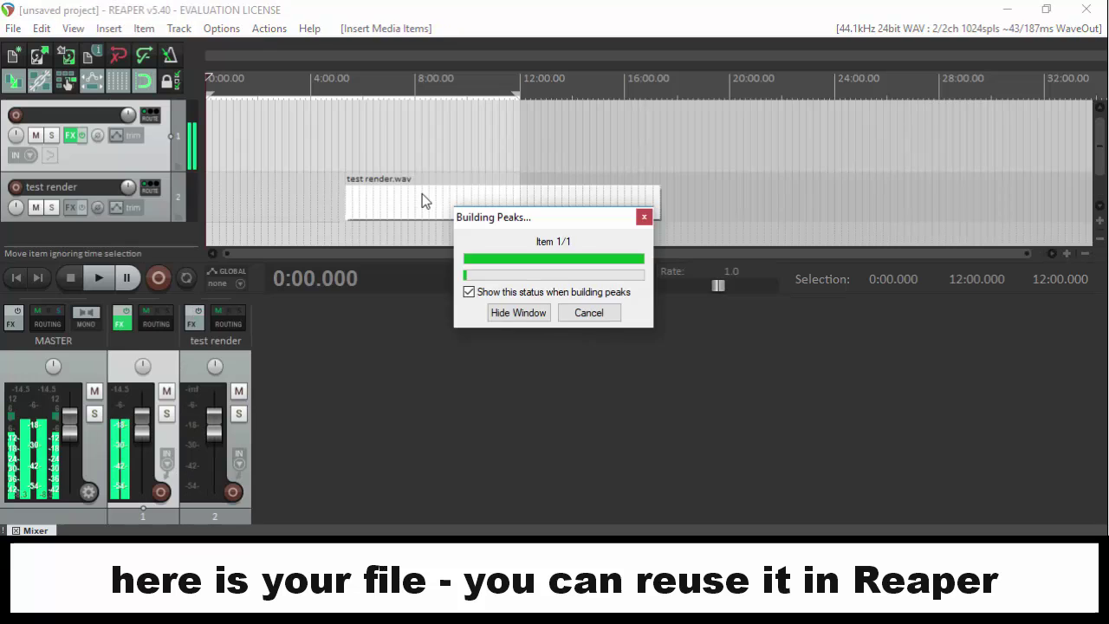
drag(456, 206, 269, 201)
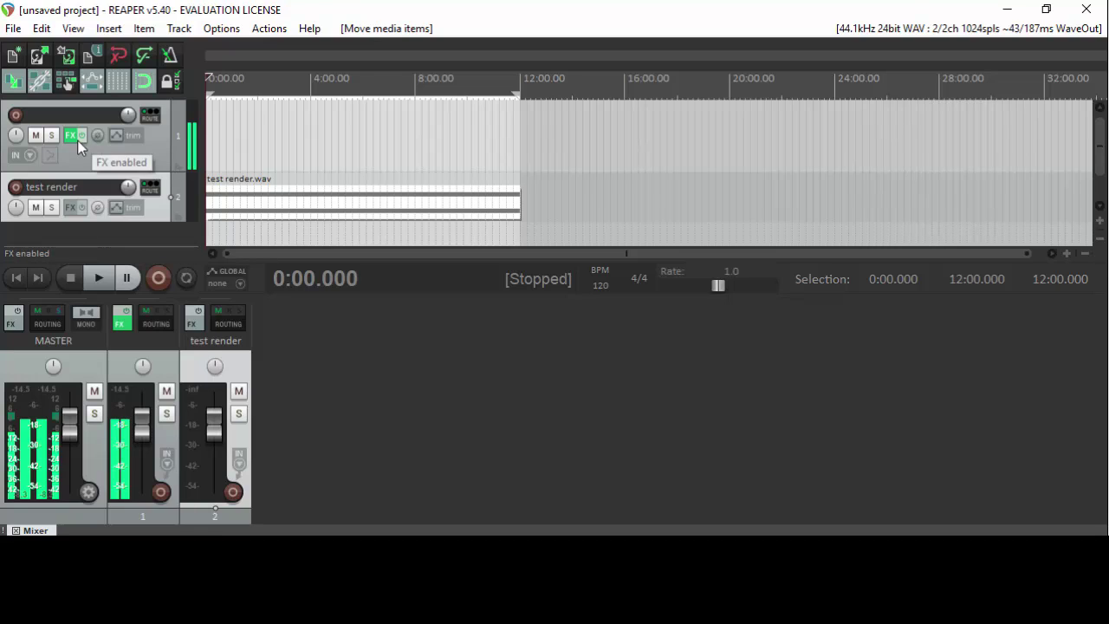
- Disable Track 1's effects and briefly play back the rendered item from 1:04
click(85, 134)
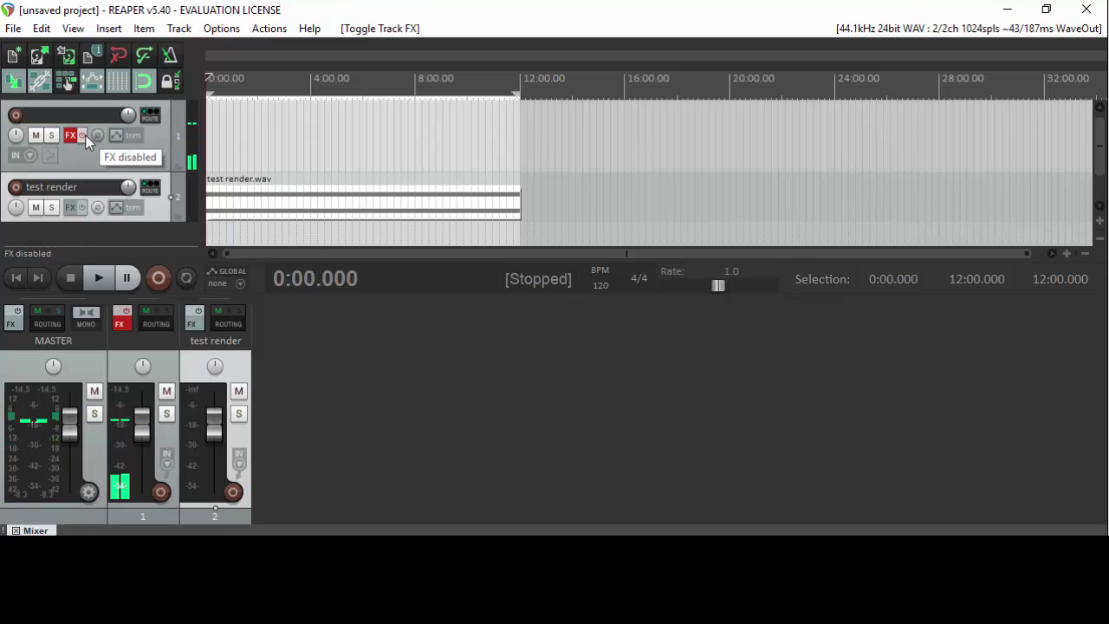
click(232, 84)
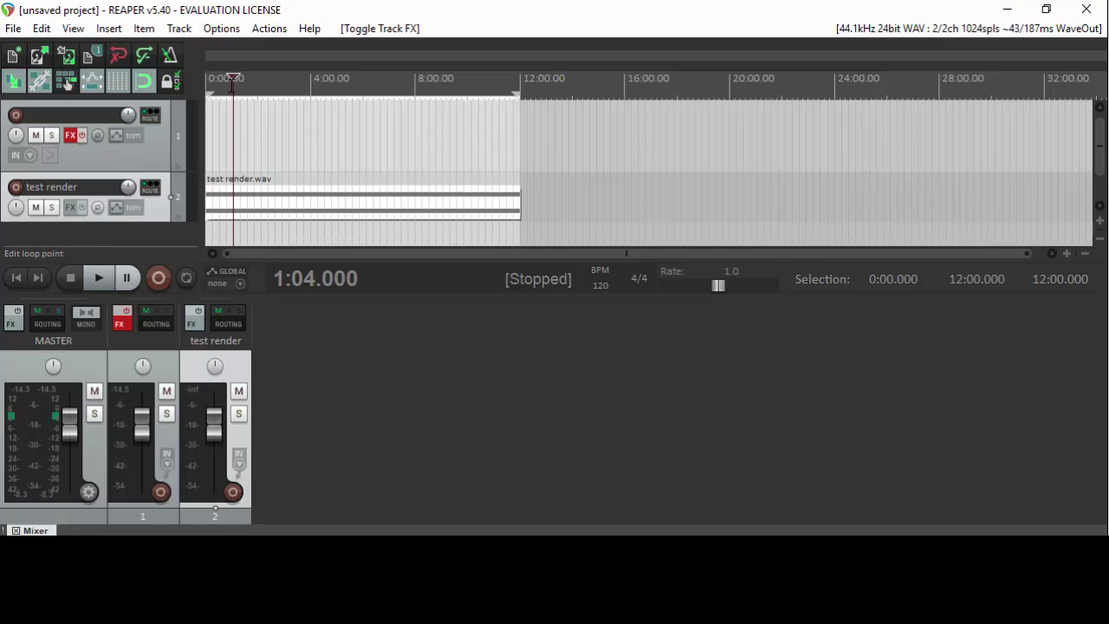
key(space)
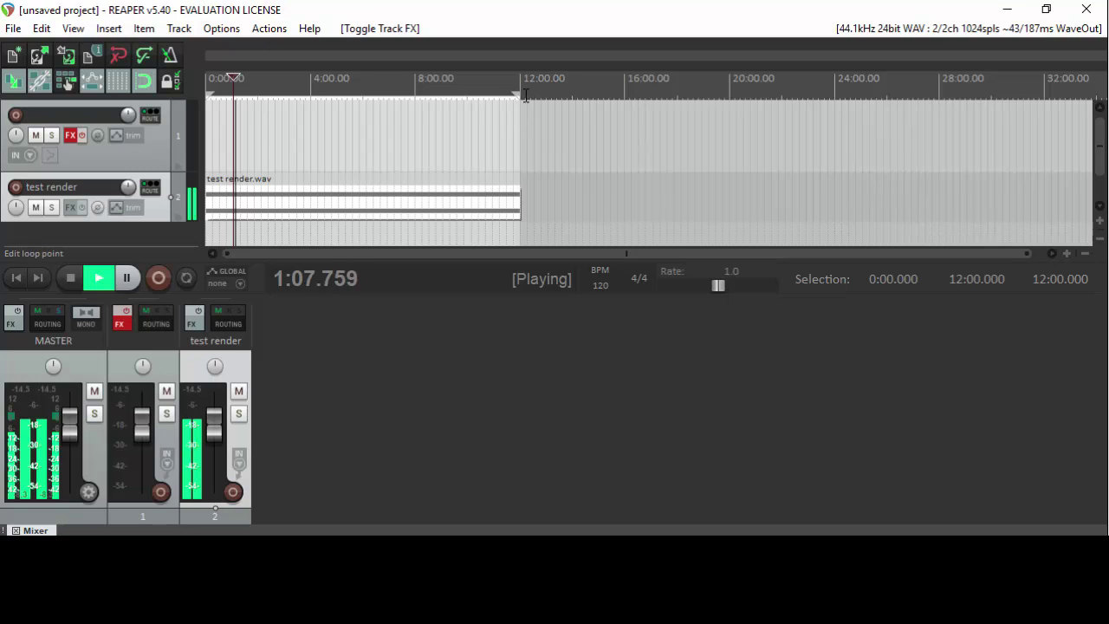
key(space)
- Clear the time selection and add a fade-in about 2 seconds long to the start of the test render item
drag(520, 93, 154, 111)
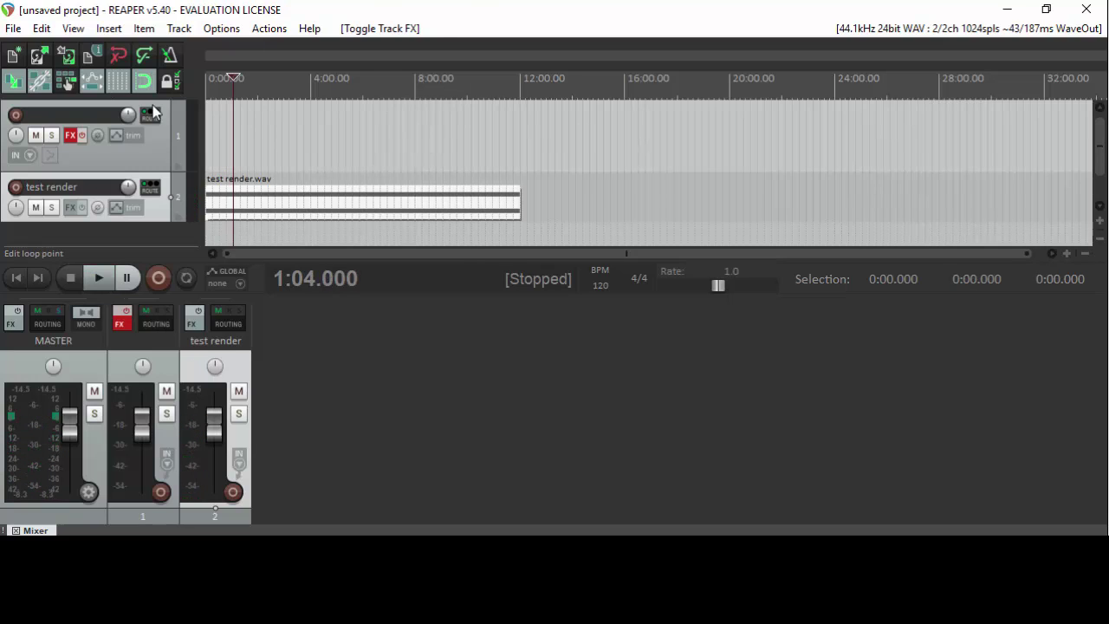
scroll(234, 207, up, 2)
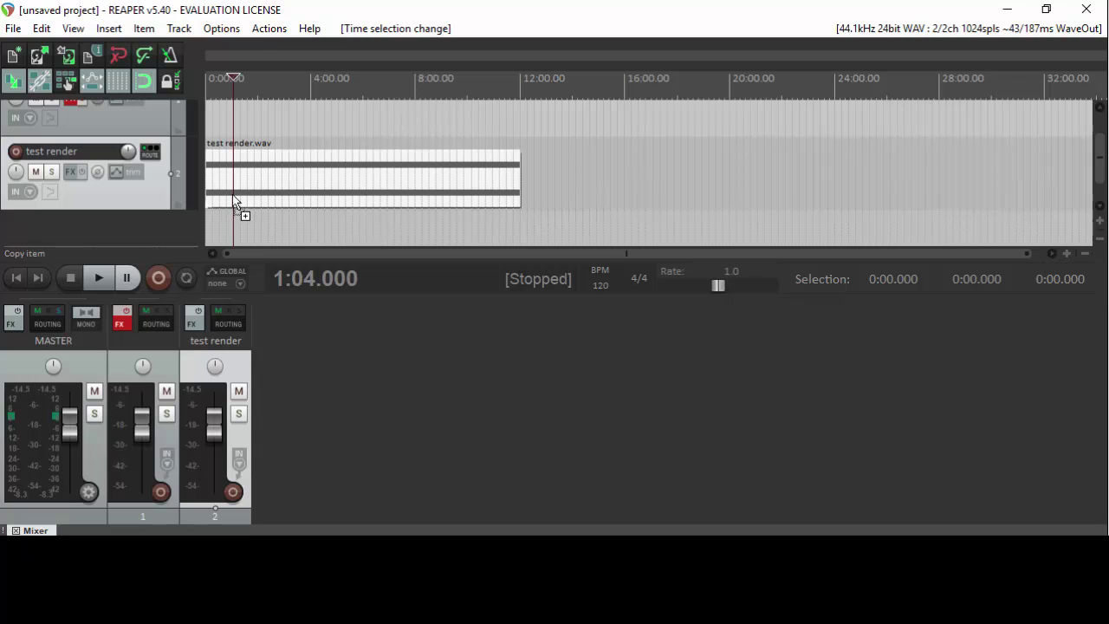
scroll(232, 185, up, 4)
scroll(232, 186, up, 7)
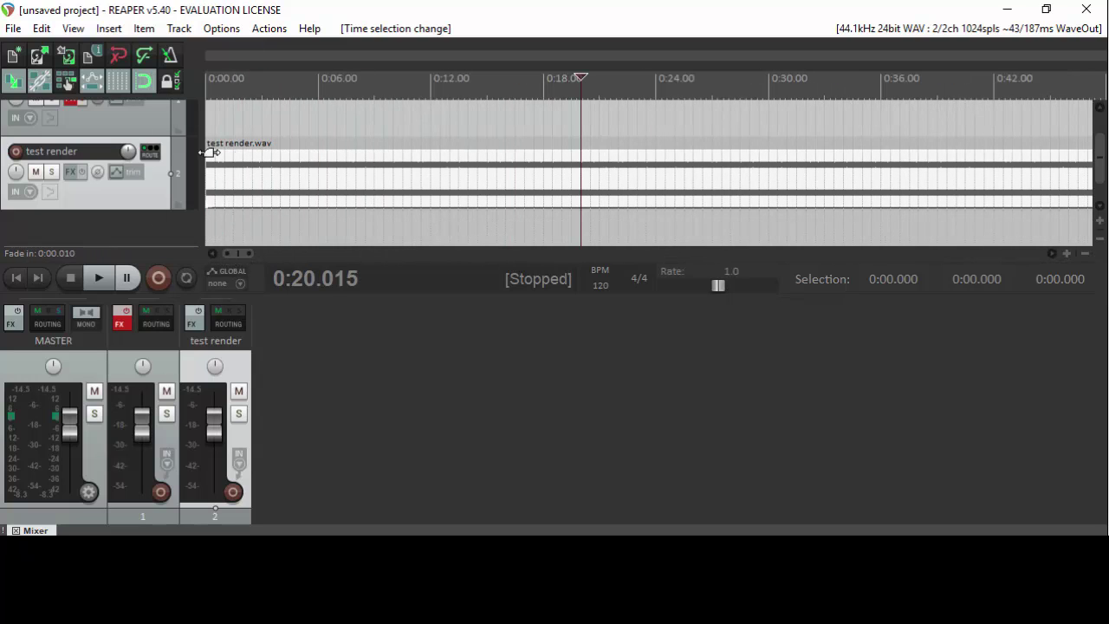
drag(208, 153, 239, 167)
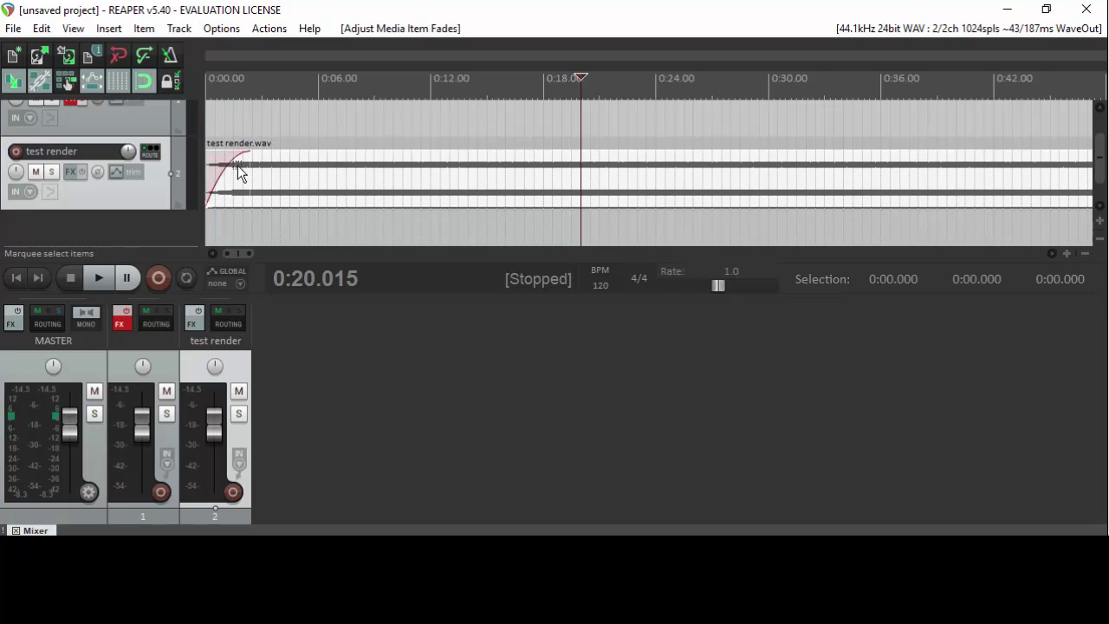
- Change the shape of the test render item's fade-in to a straight linear ramp
right_click(237, 165)
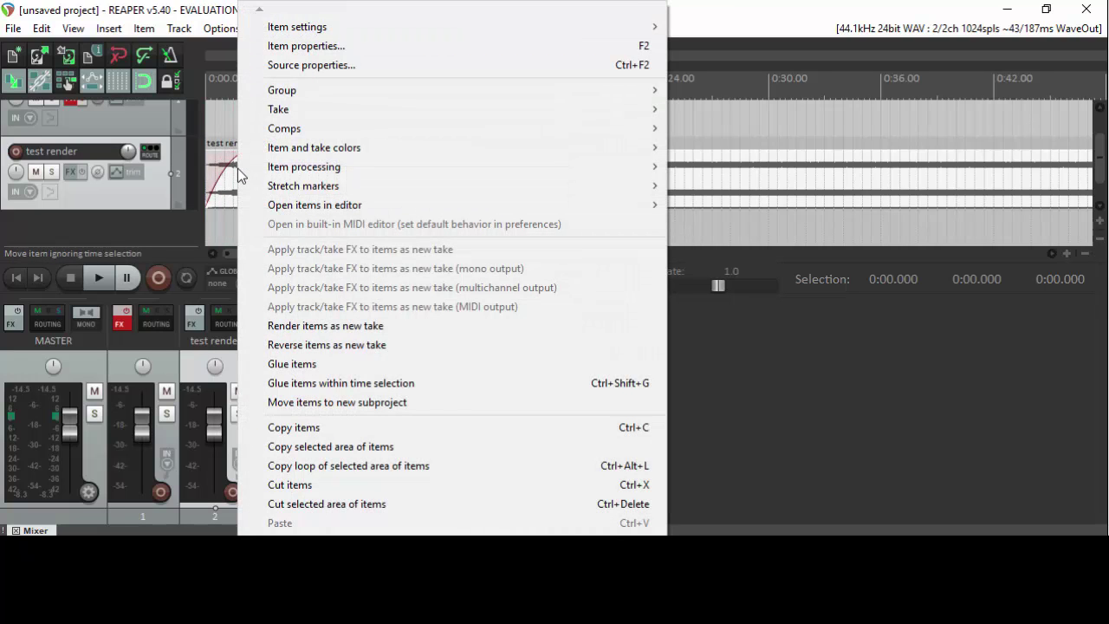
right_click(224, 170)
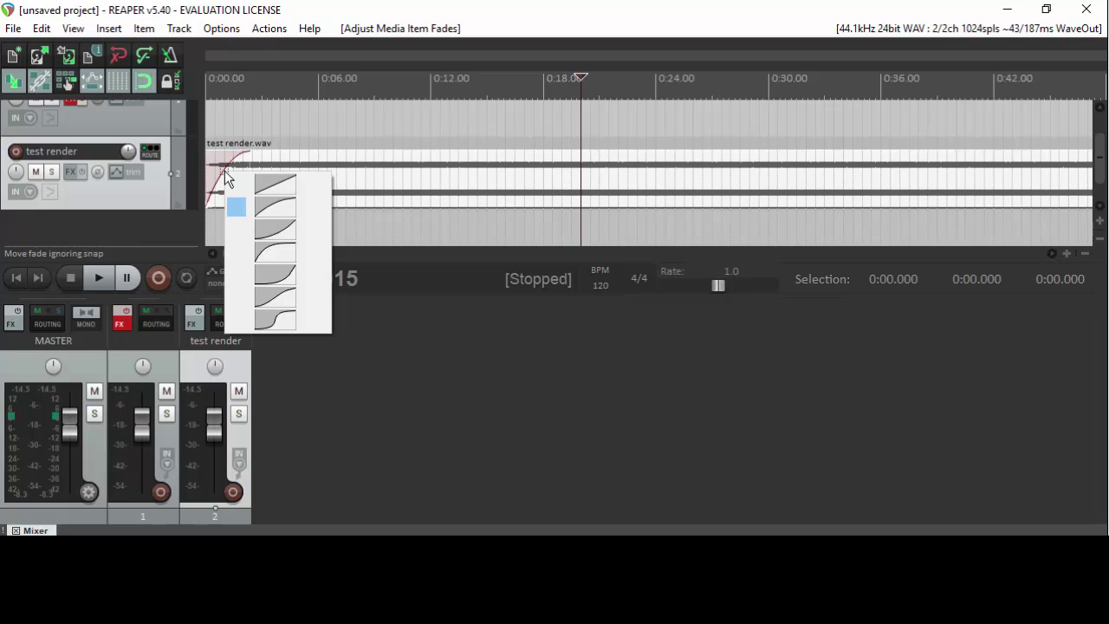
click(253, 185)
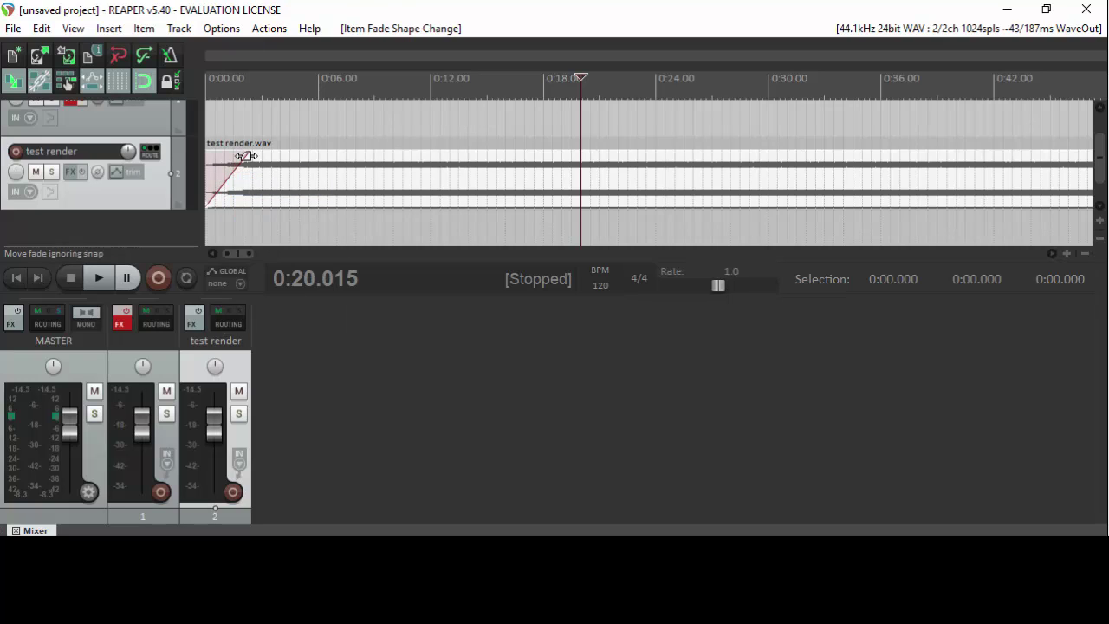
- Extend the test render item's fade-in to about 3.5 seconds and add a fade-out about 10 seconds long at its end
drag(245, 155, 269, 156)
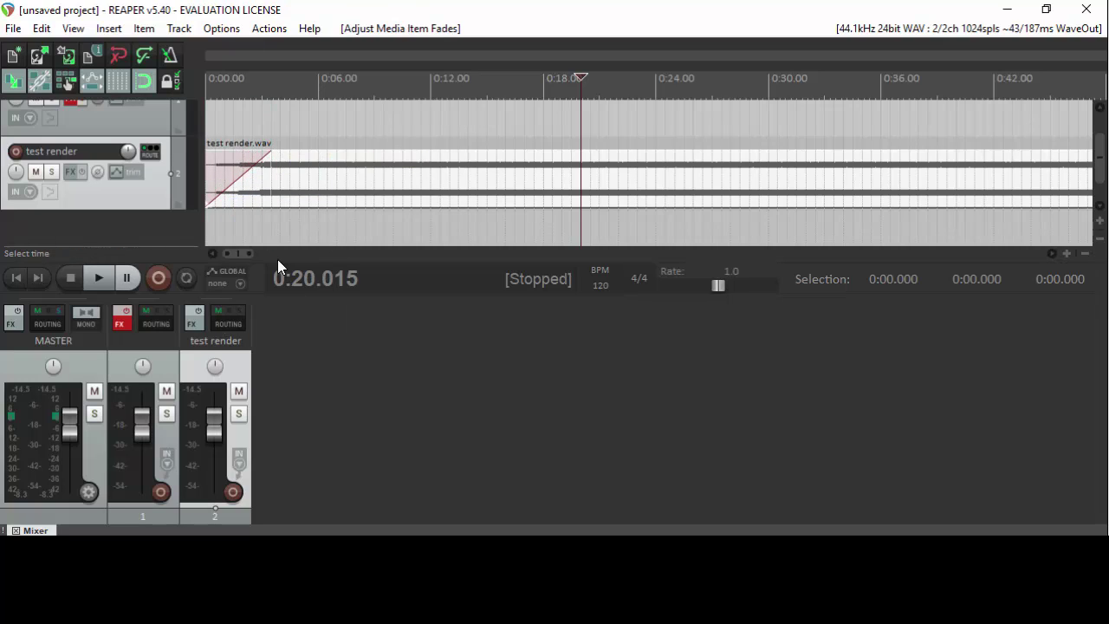
drag(237, 257, 779, 225)
drag(596, 158, 405, 164)
- Change the shape of the test render item's fade-out to the steep concave curve that falls fast at first and levels off
right_click(404, 159)
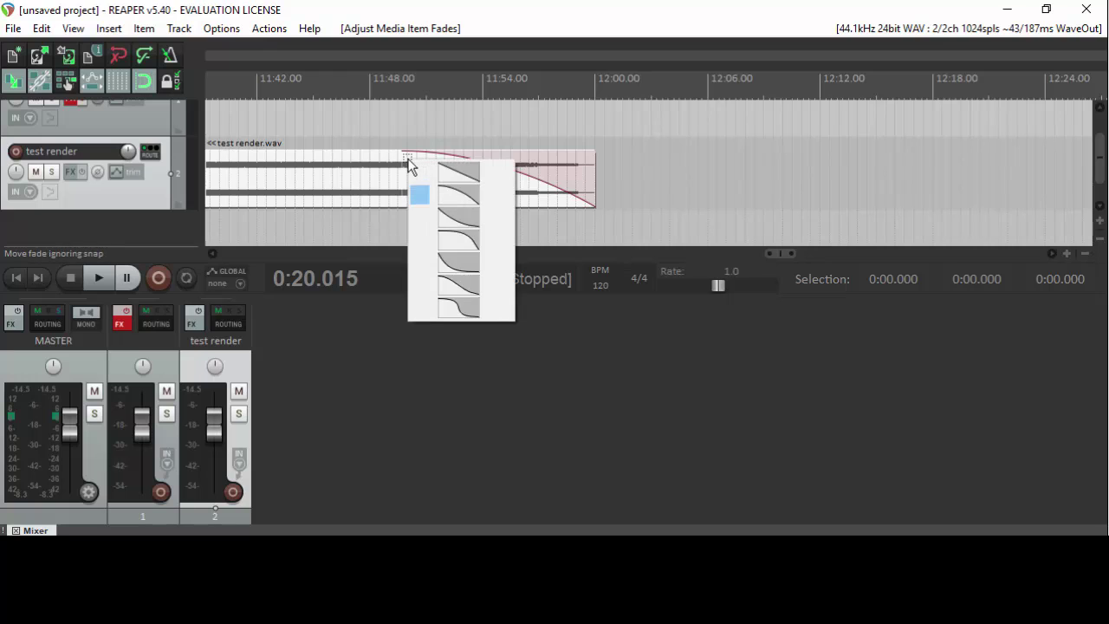
click(447, 258)
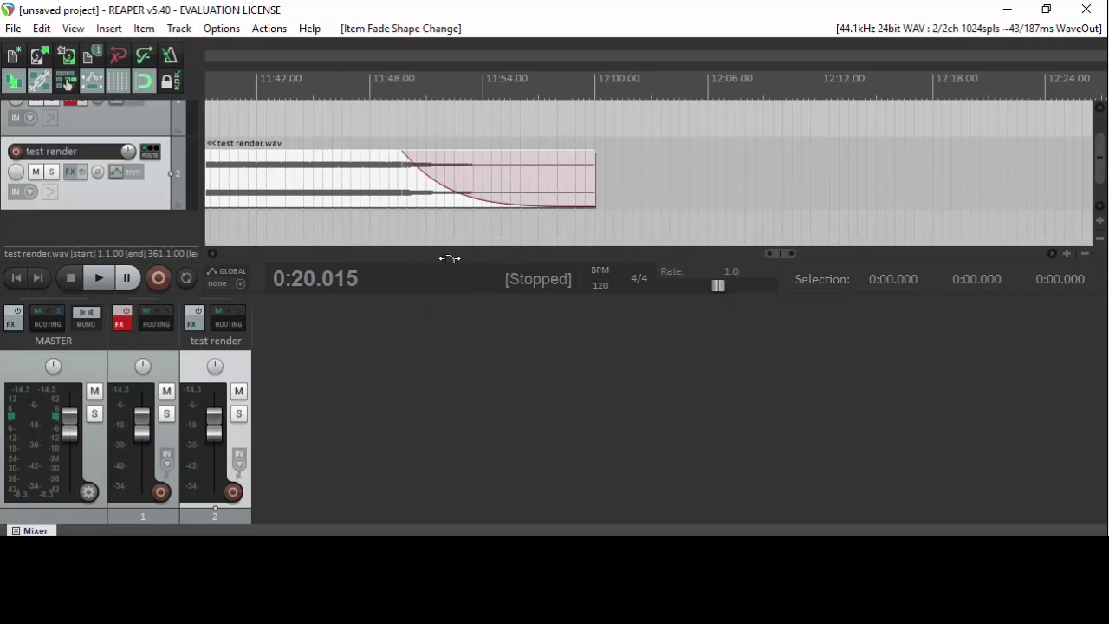
scroll(374, 180, down, 10)
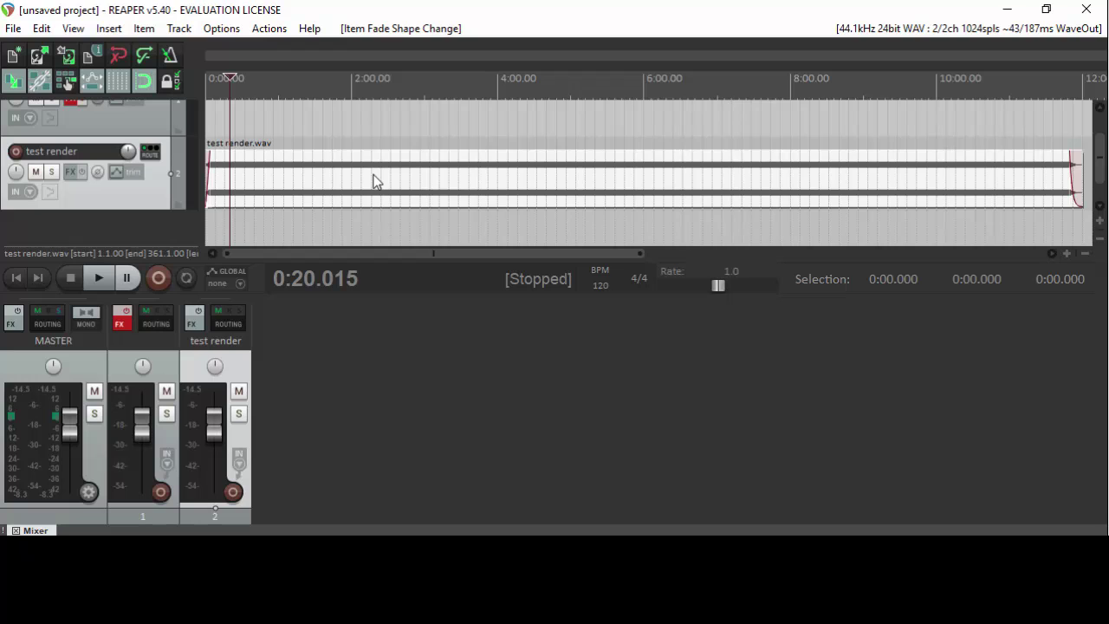
- Open Track 1's BeeOne-SMOD effect and save its current program to the desktop as a .txt file named mypreset
scroll(82, 119, up, 1)
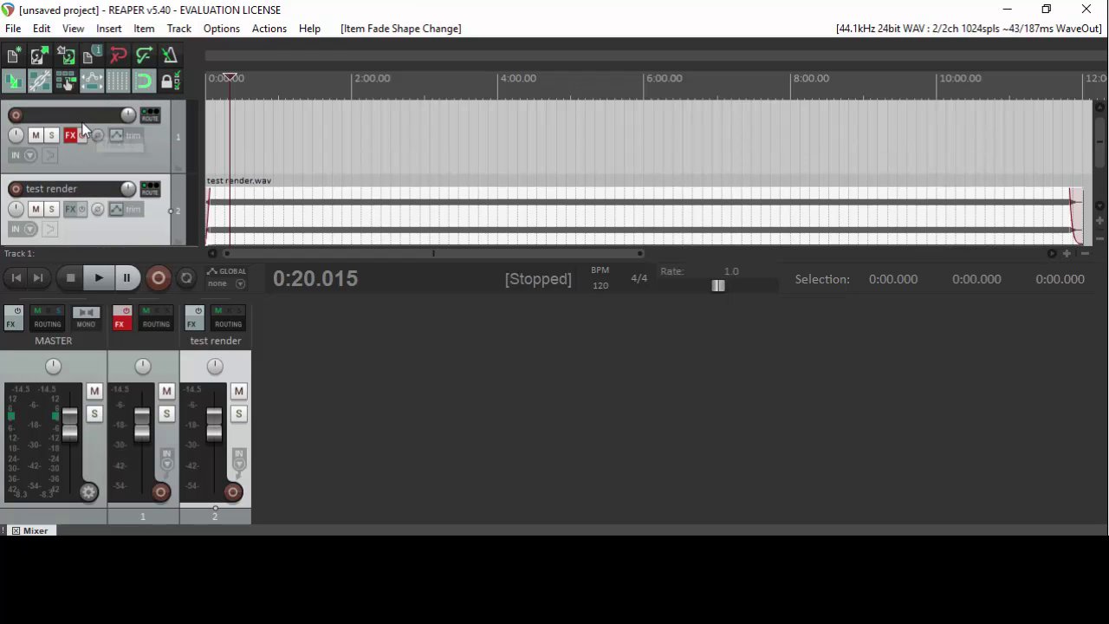
click(68, 136)
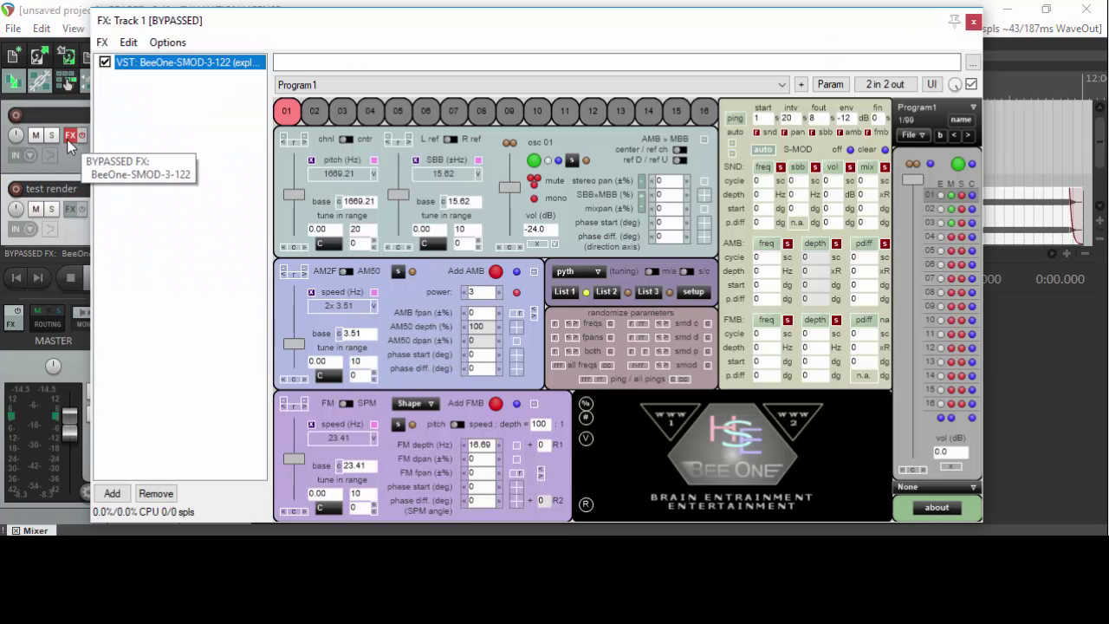
click(912, 136)
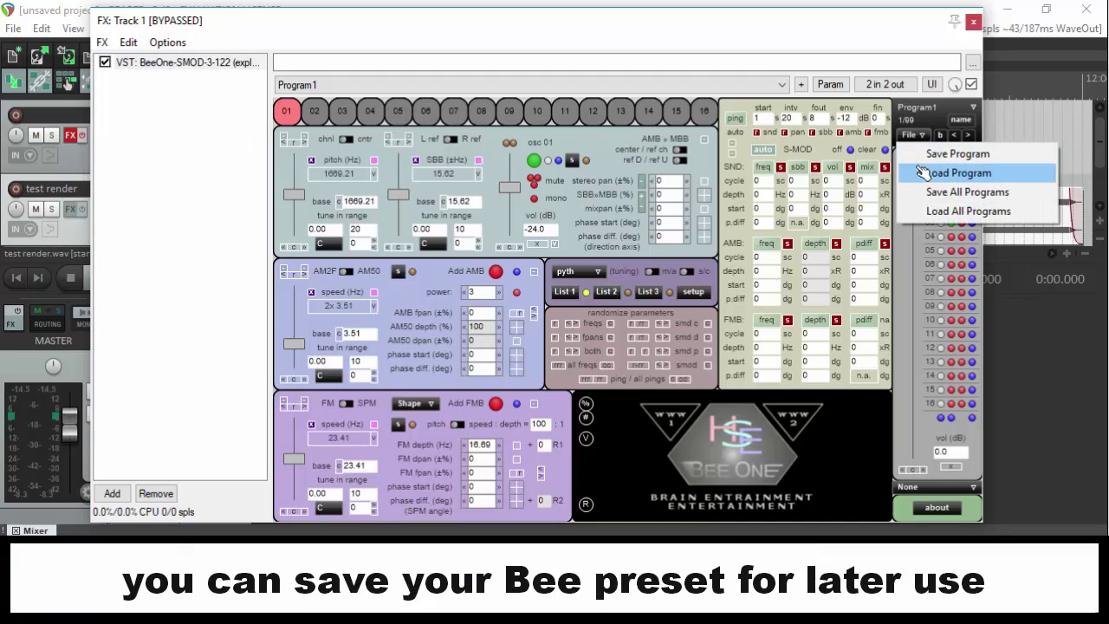
click(922, 157)
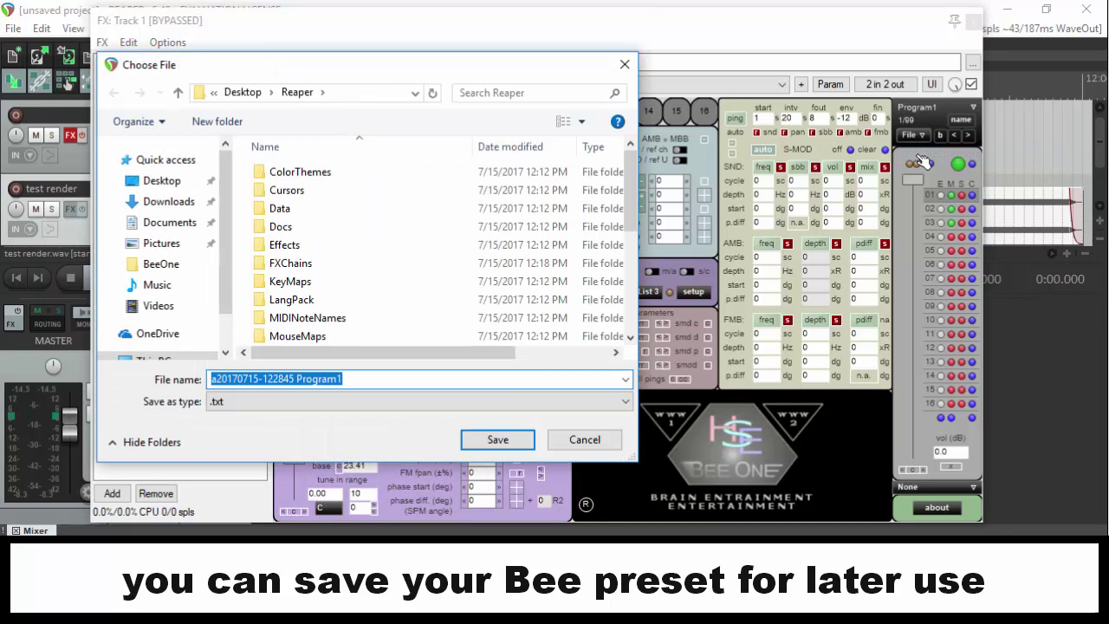
click(239, 93)
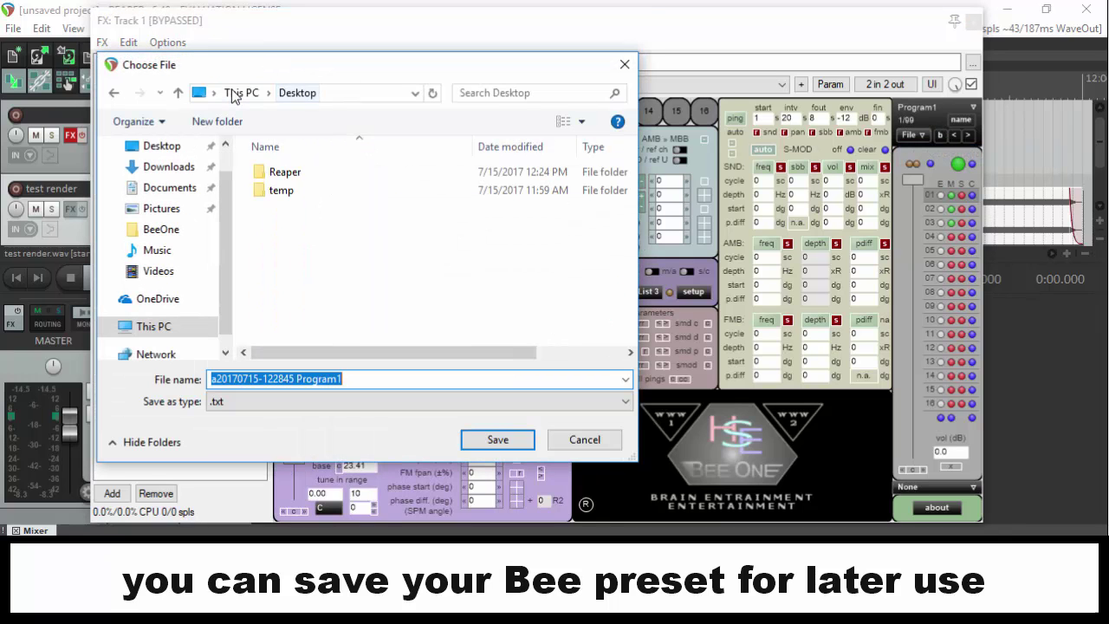
text(mypreset)
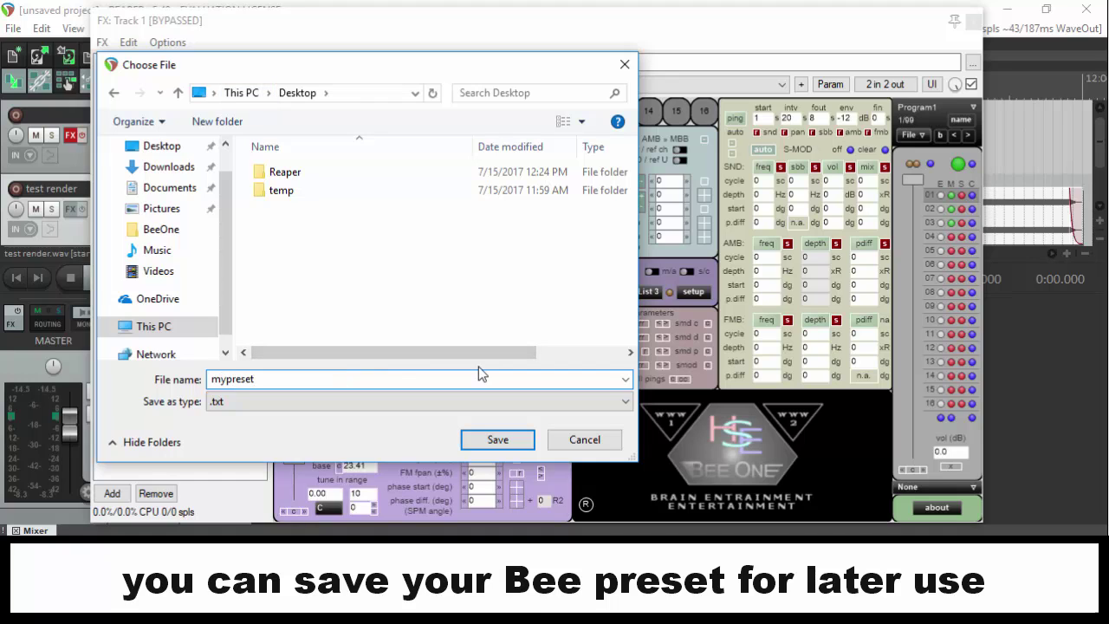
click(491, 440)
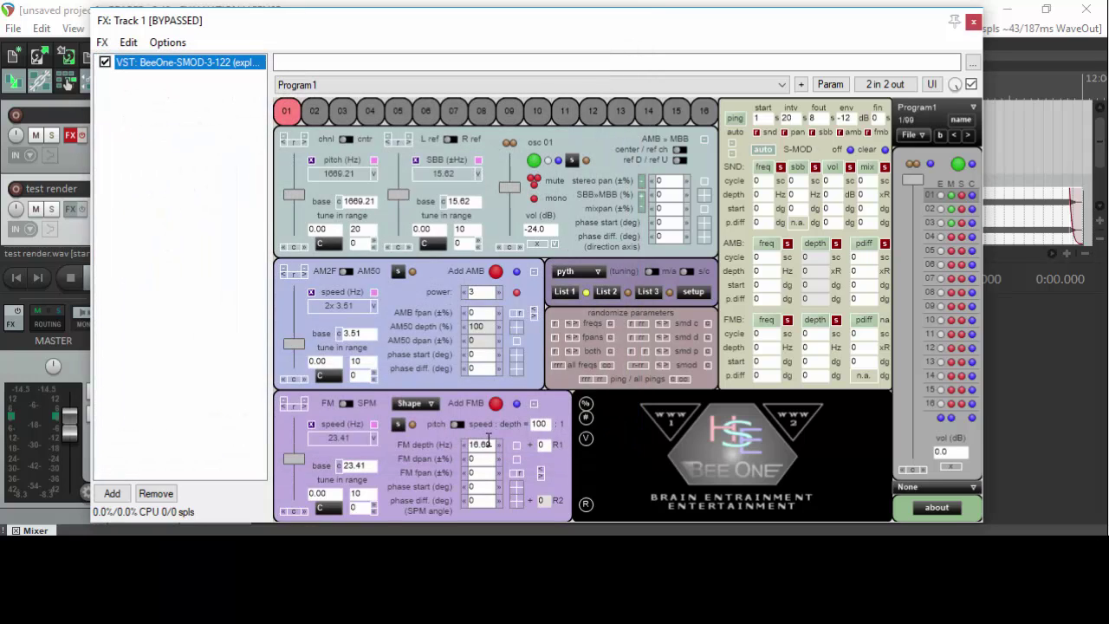
- Review the settings of BeeOne oscillators 02, 03 and 04, and close Track 1's effects window
click(317, 111)
click(344, 116)
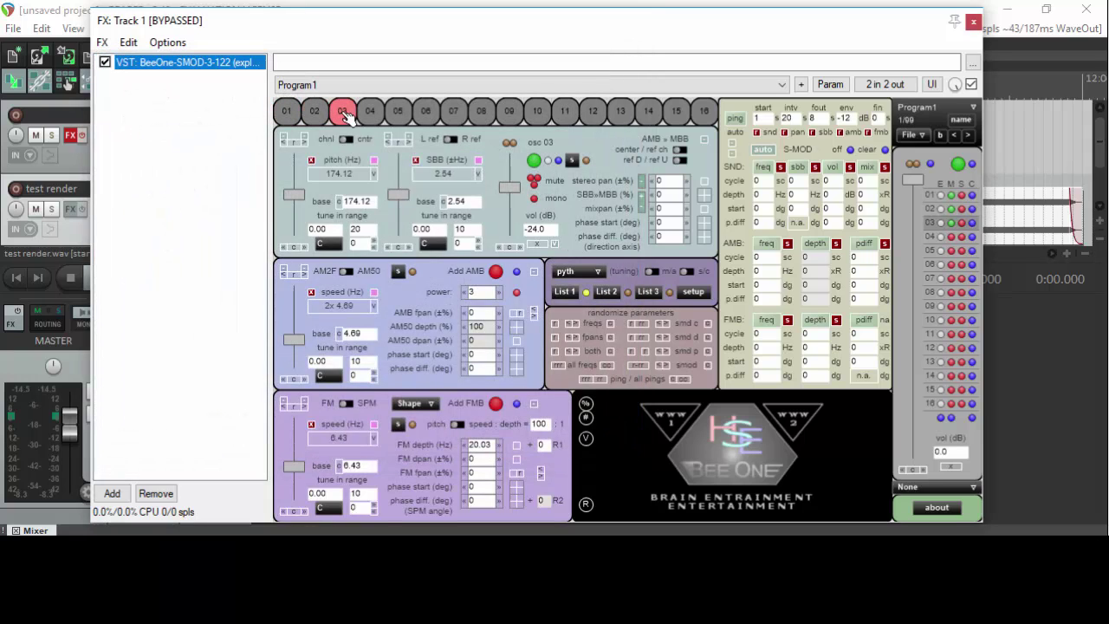
click(371, 118)
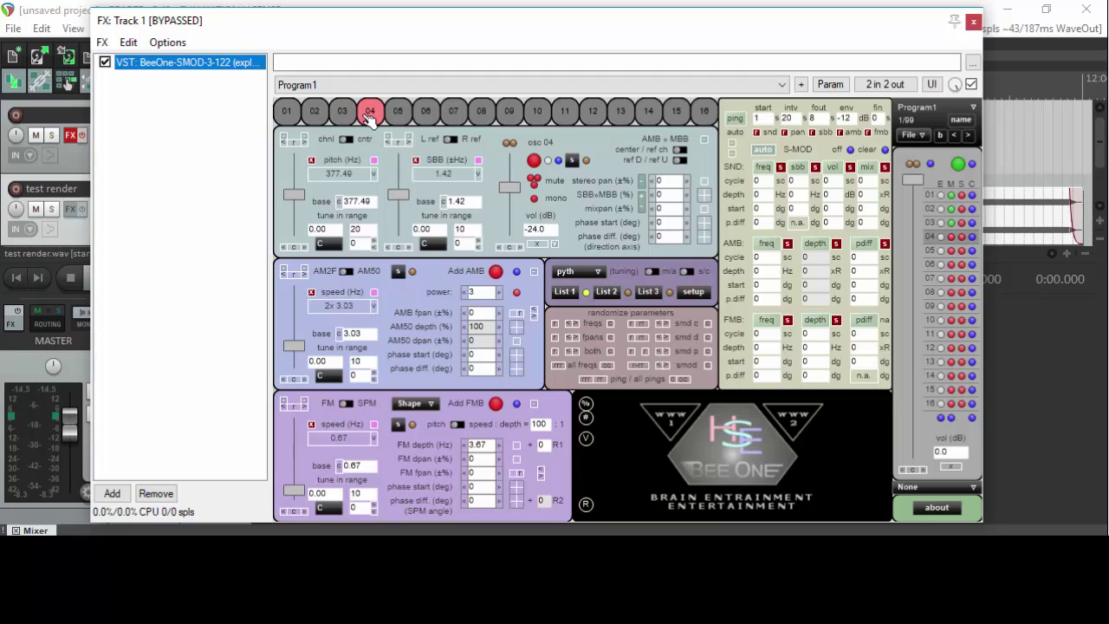
click(972, 20)
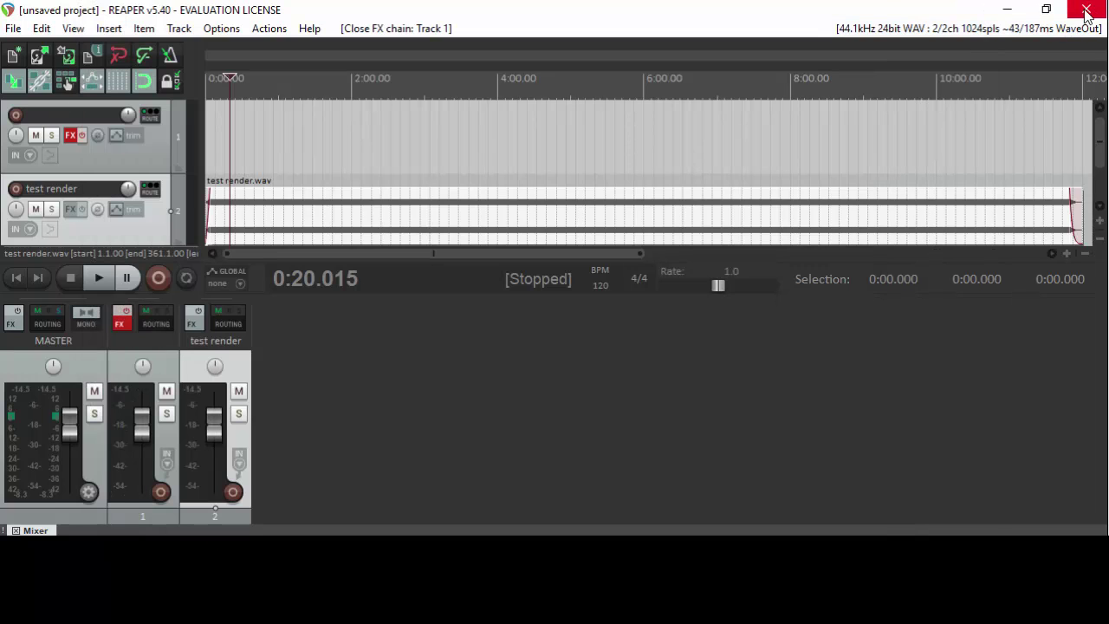
- Quit REAPER without saving the project and relaunch it from the Reaper folder
click(1085, 10)
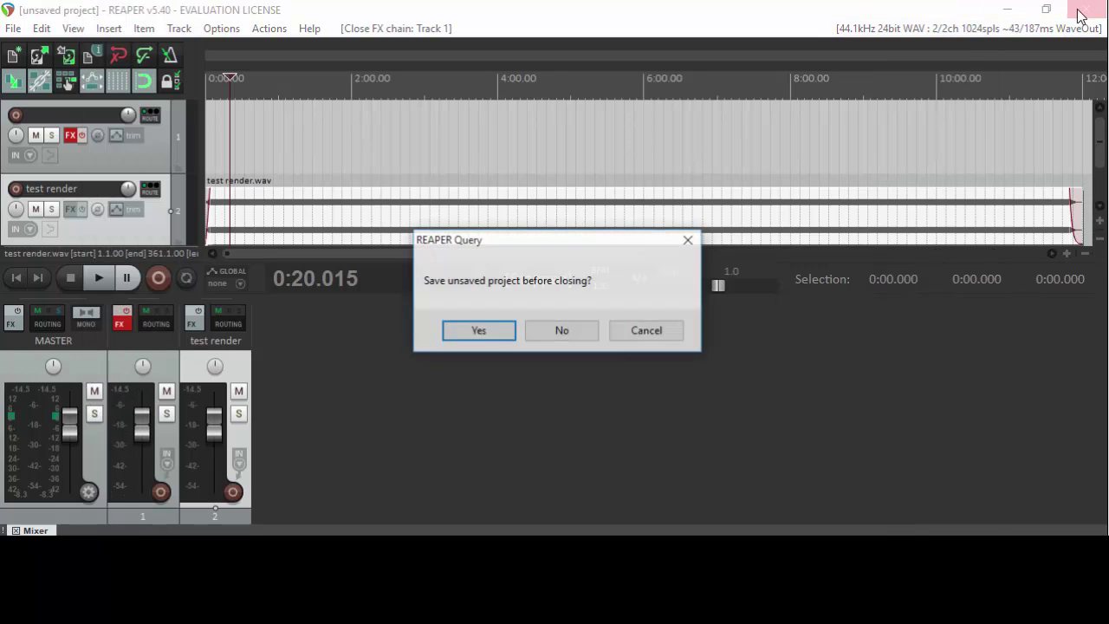
click(560, 328)
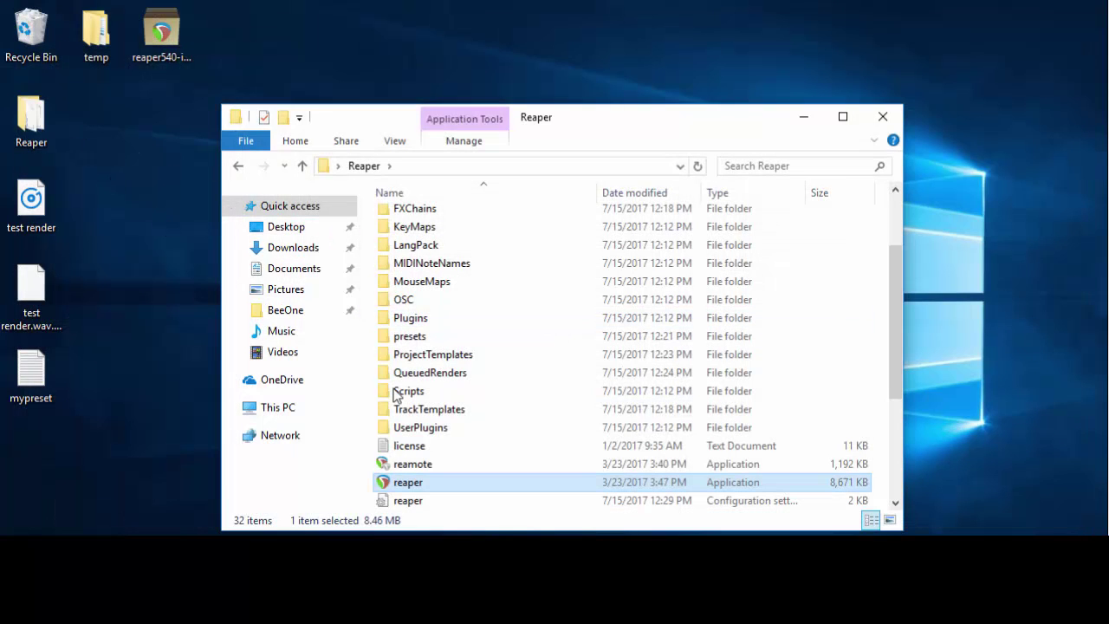
double_click(409, 483)
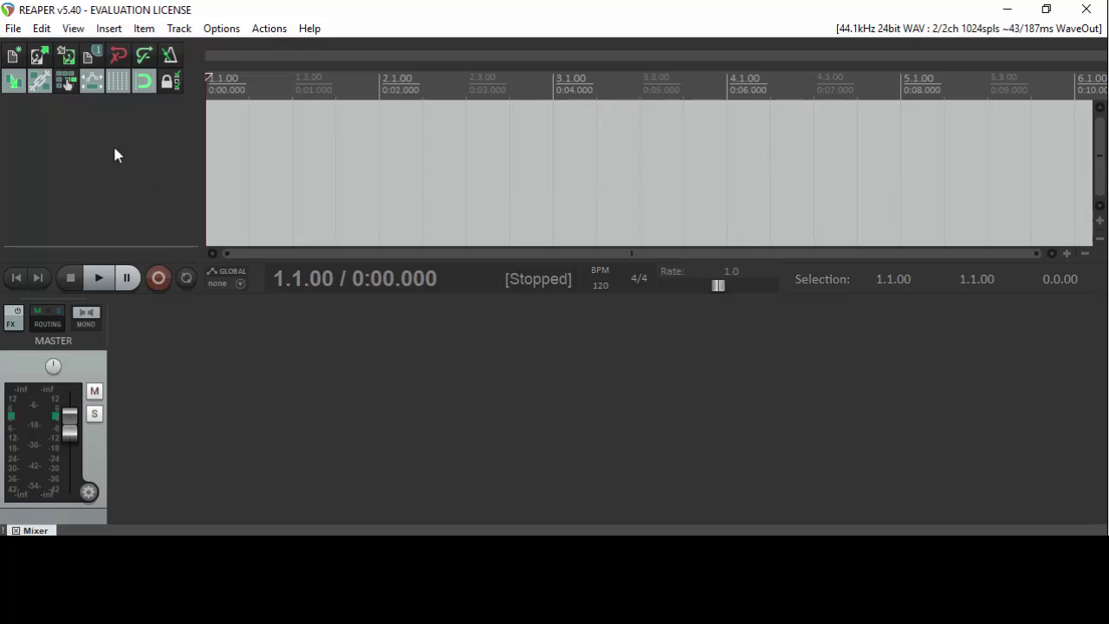
- Create a new track in the empty project and add the BeeOne-SMOD-3-122 VST effect to it
right_click(115, 154)
click(130, 153)
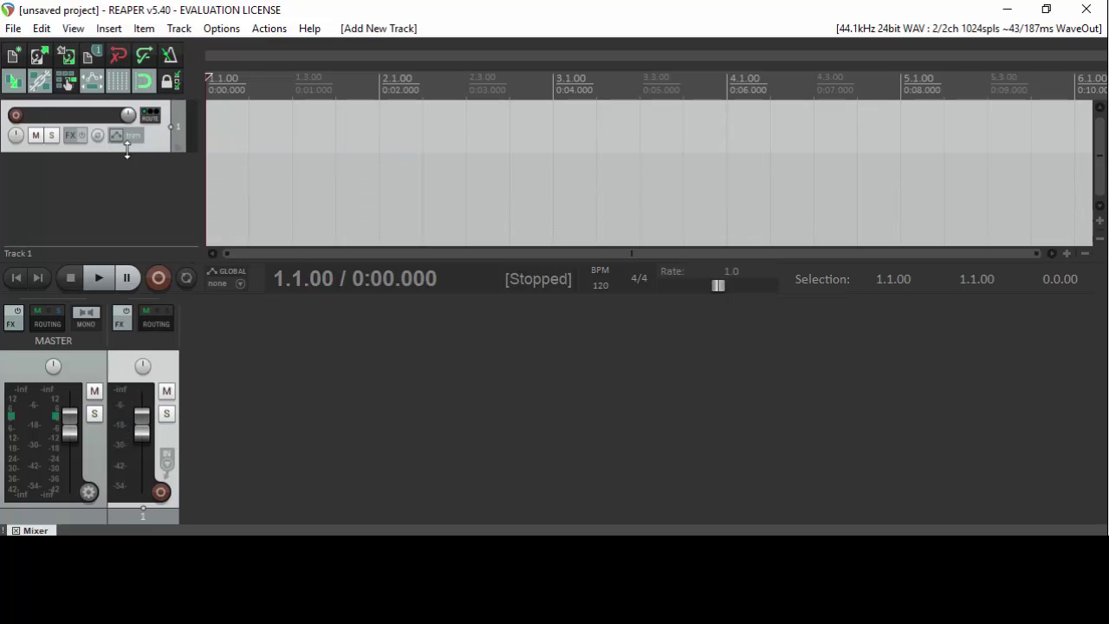
click(69, 135)
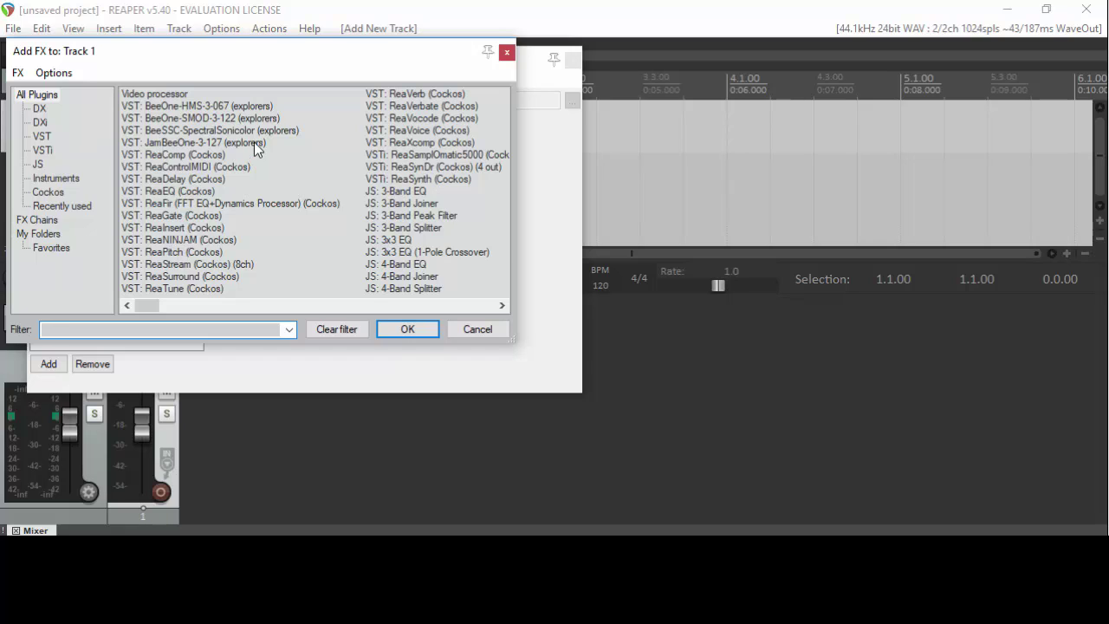
click(231, 121)
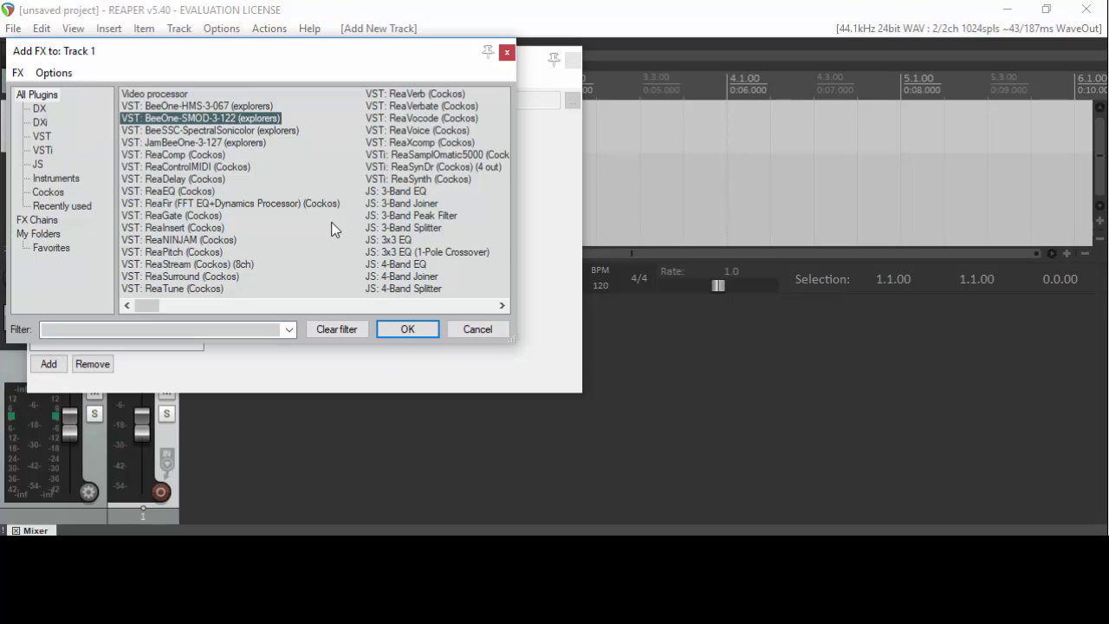
click(399, 330)
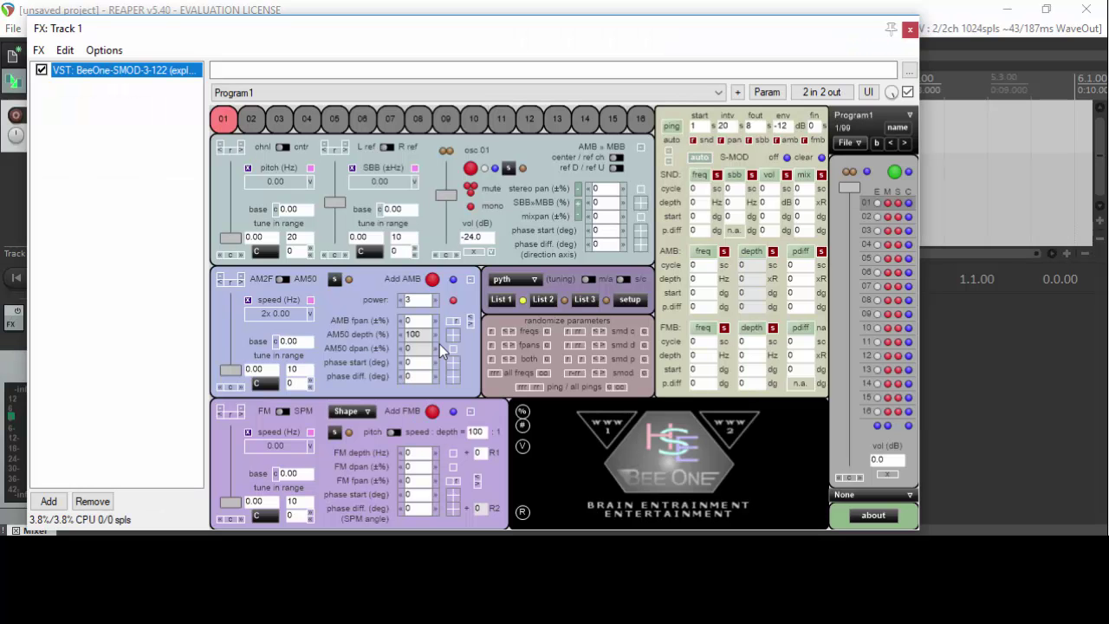
- Load the mypreset program file from the desktop into the BeeOne plugin
click(850, 143)
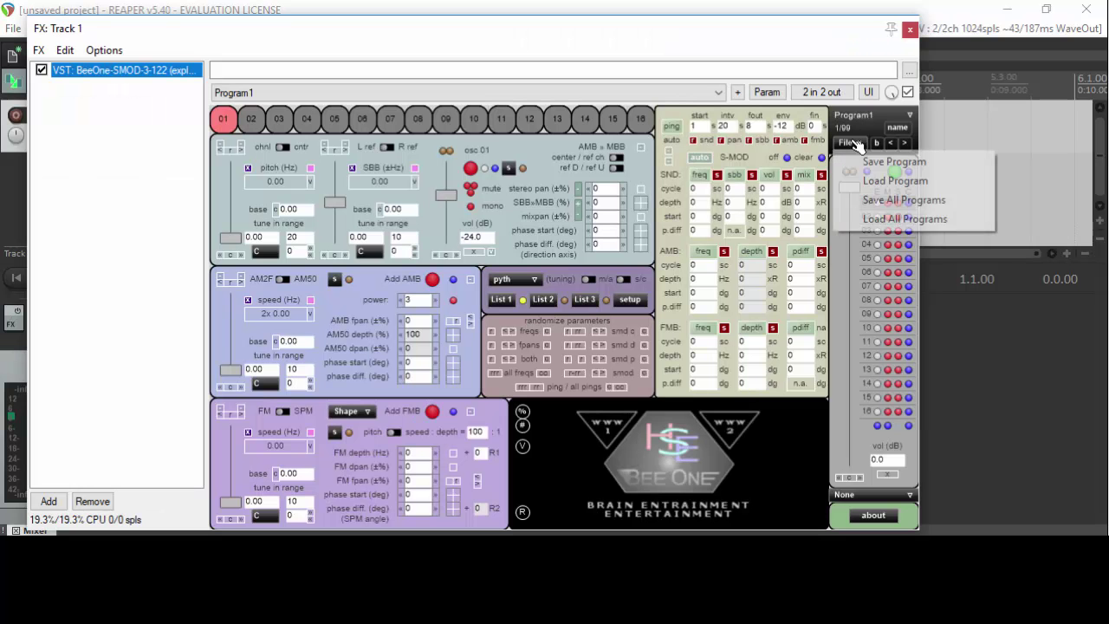
click(875, 180)
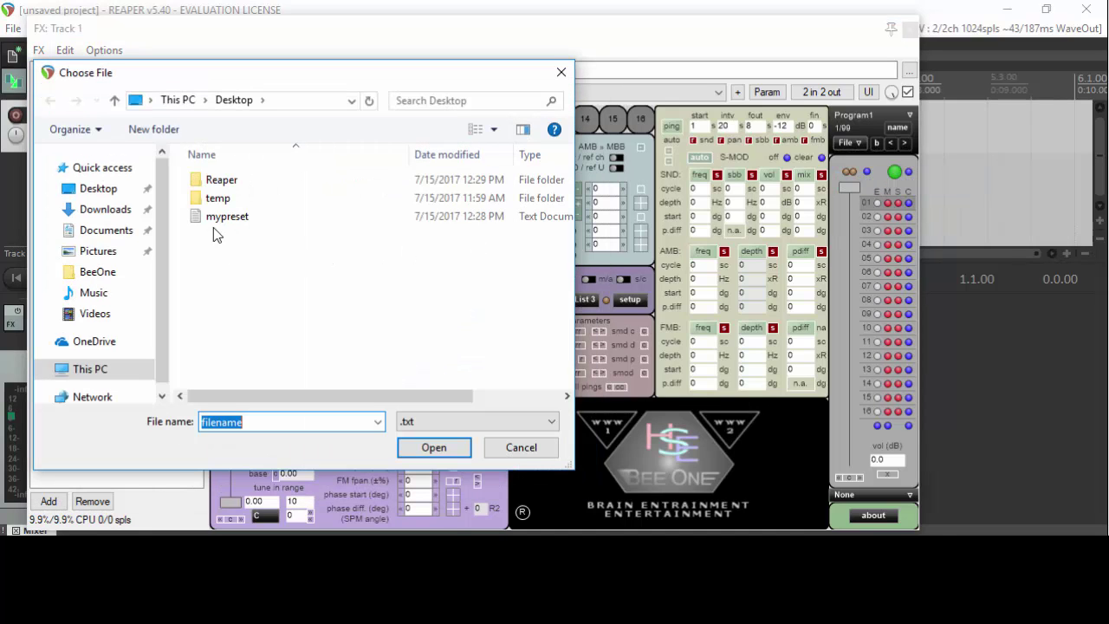
click(212, 218)
click(434, 447)
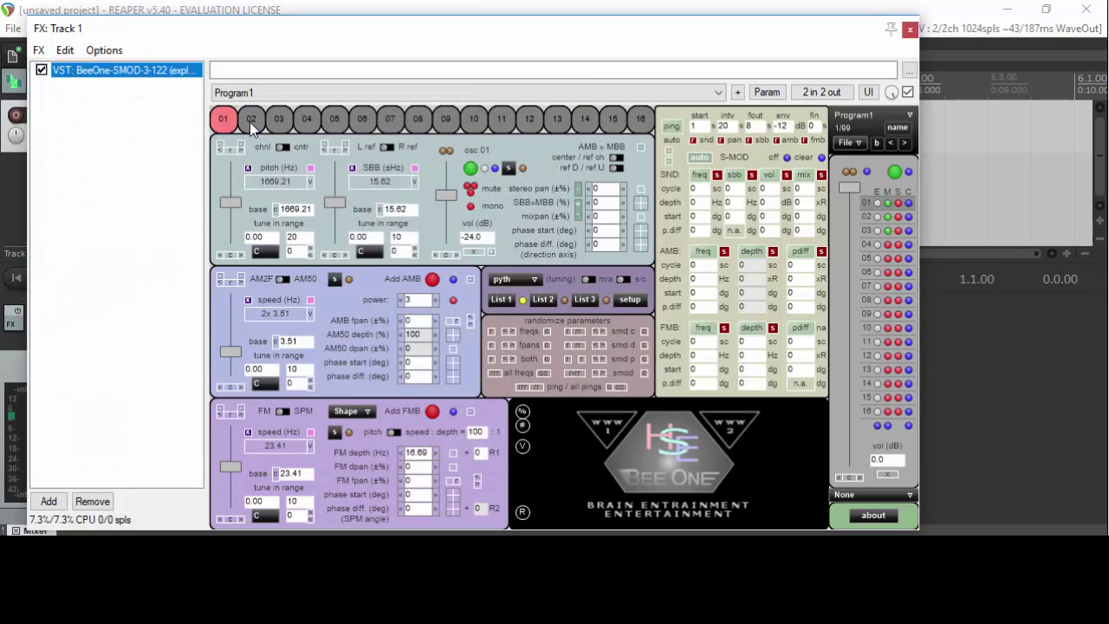
- Check the loaded settings of BeeOne oscillators 01 through 04 against the saved program
click(250, 121)
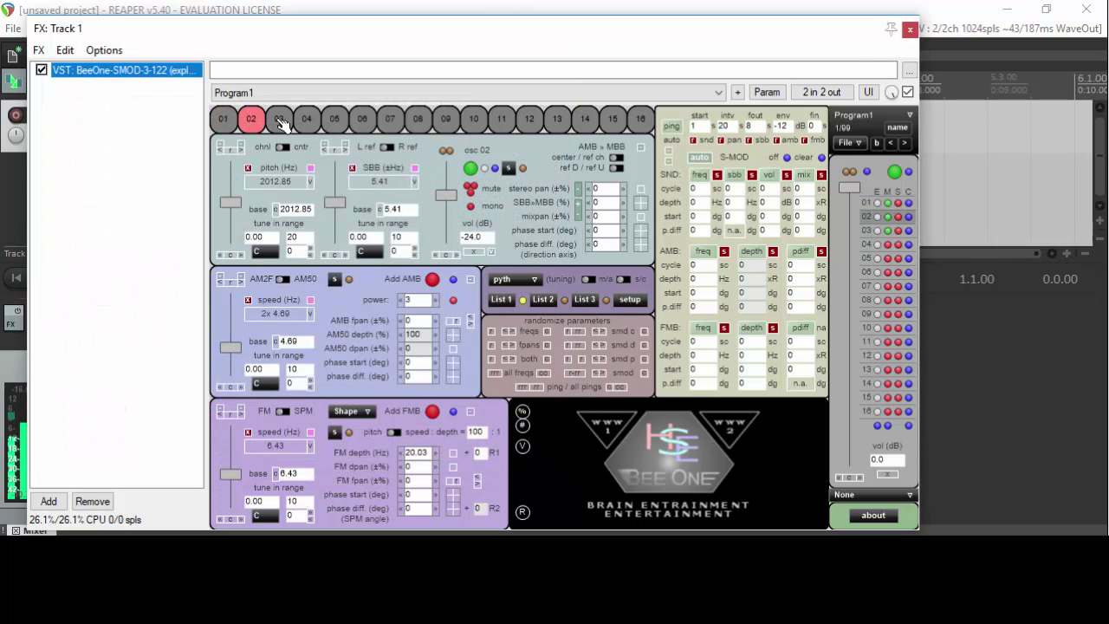
click(279, 121)
click(309, 121)
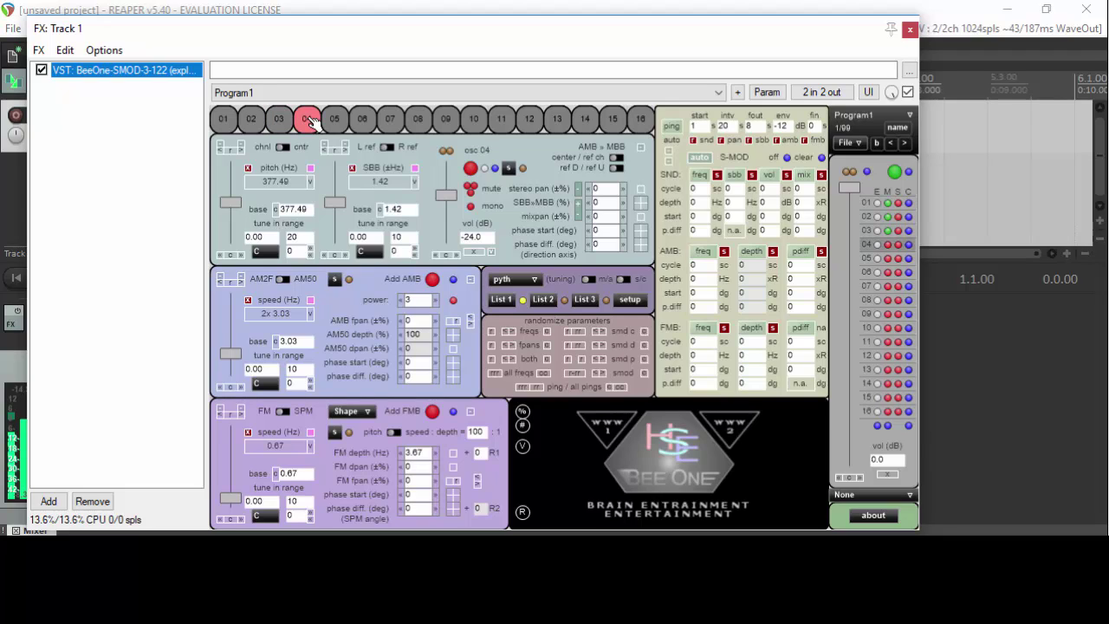
click(224, 120)
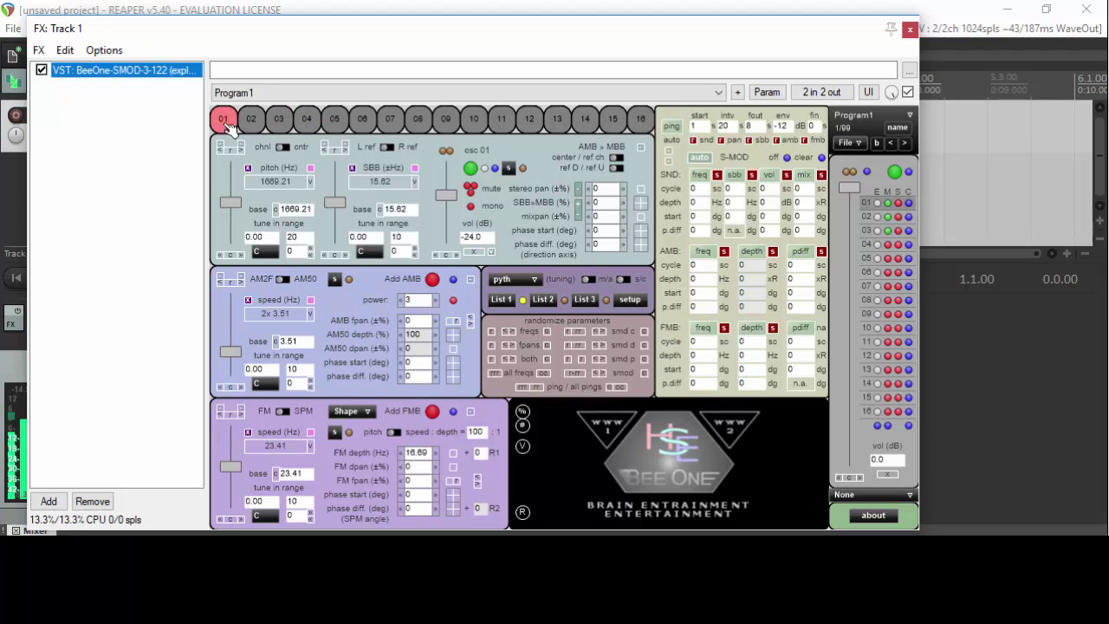
click(251, 120)
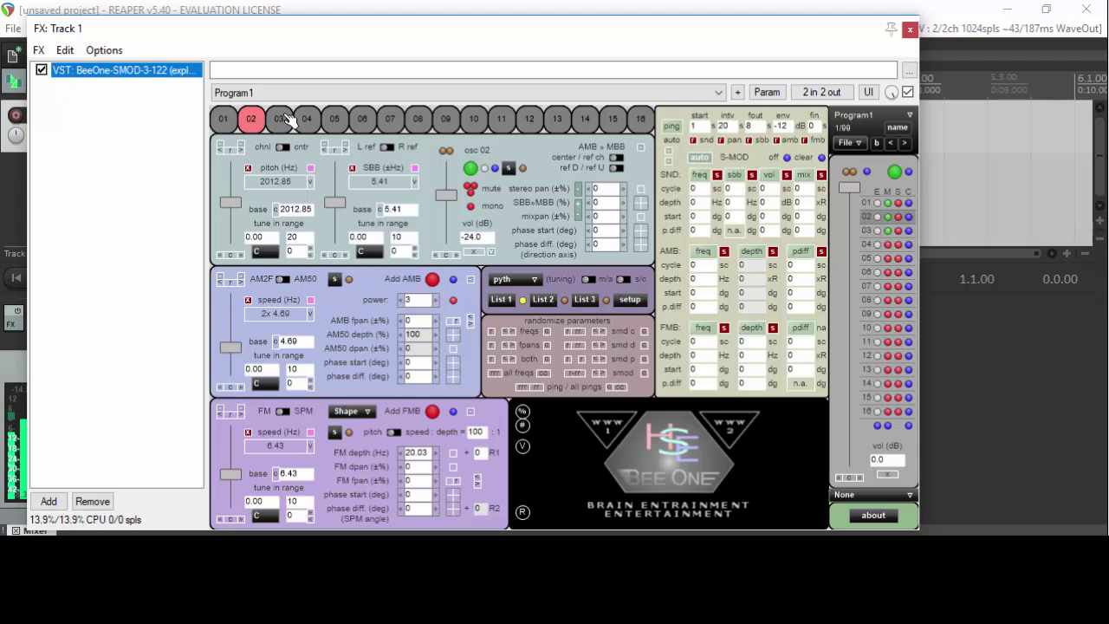
click(282, 120)
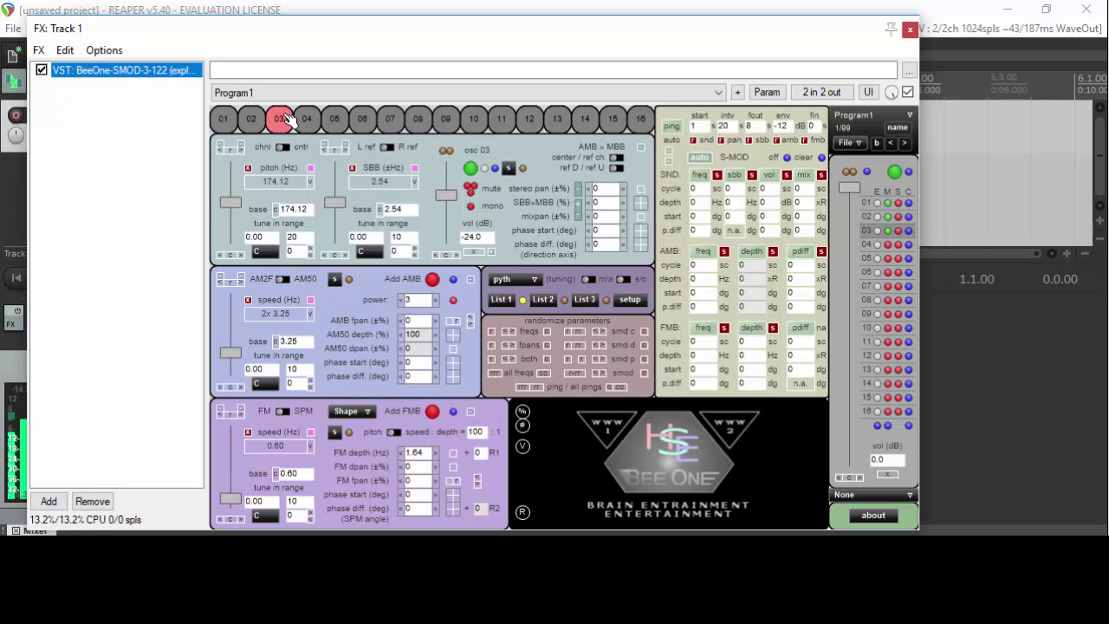
- Close Track 1's effects window and quit REAPER without saving the project
click(909, 30)
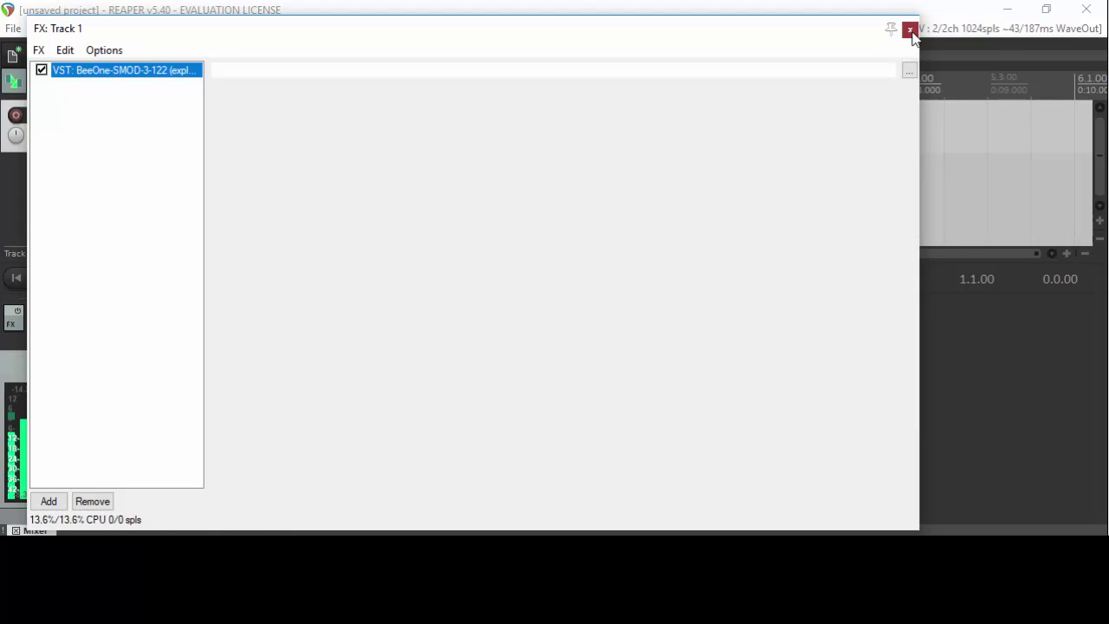
click(1086, 8)
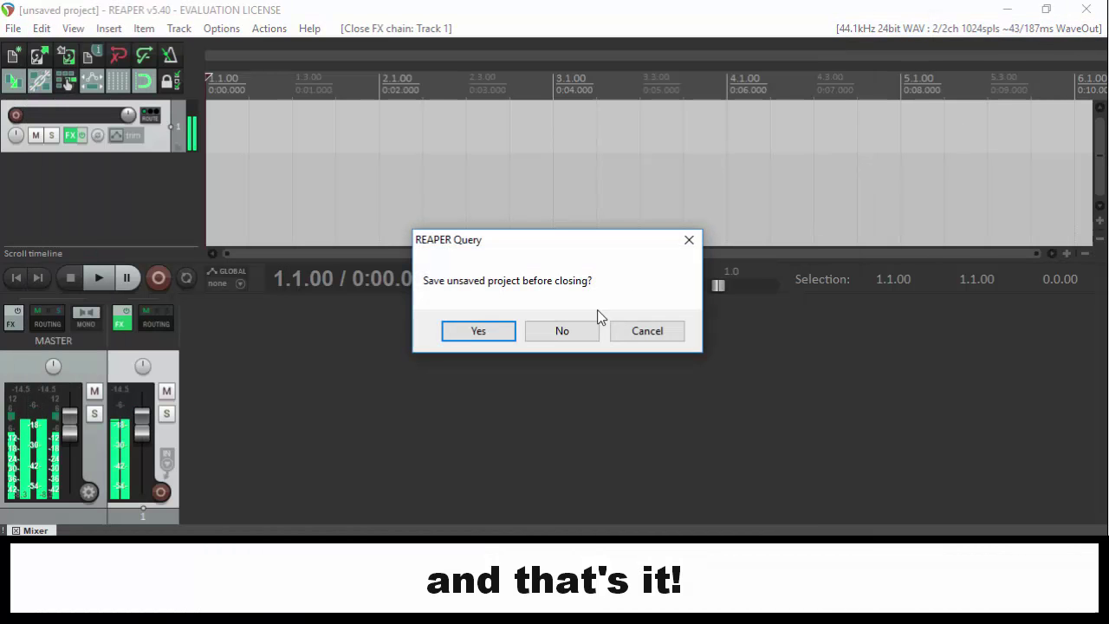
click(577, 334)
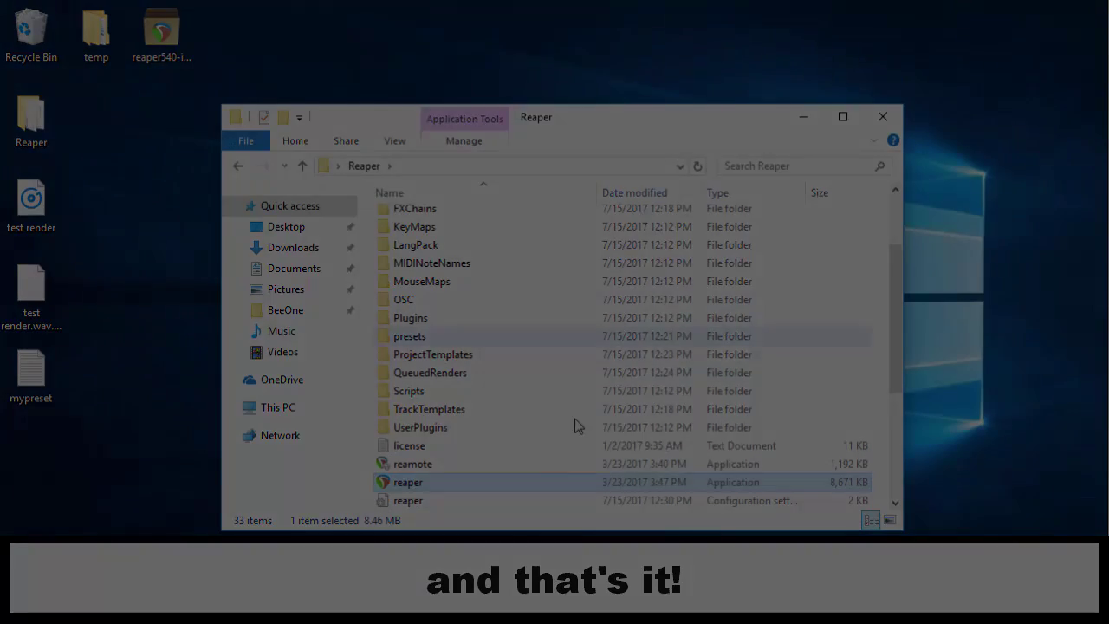